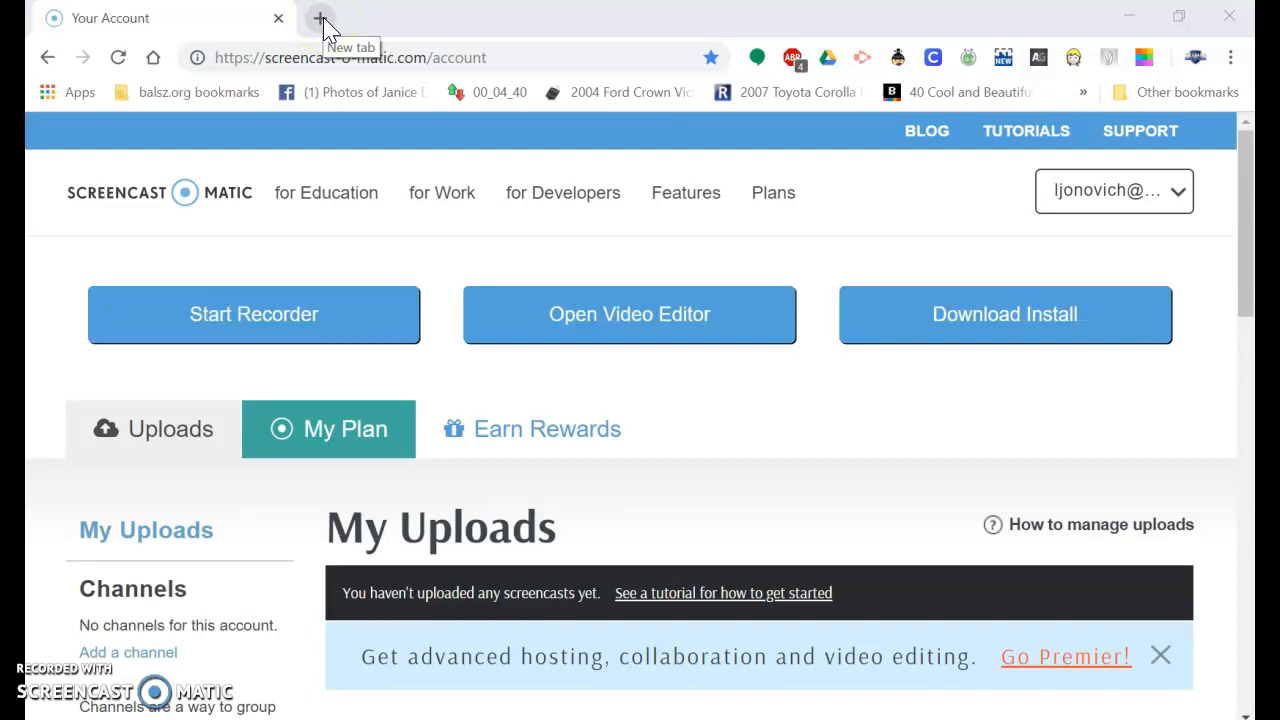
left_click(321, 18)
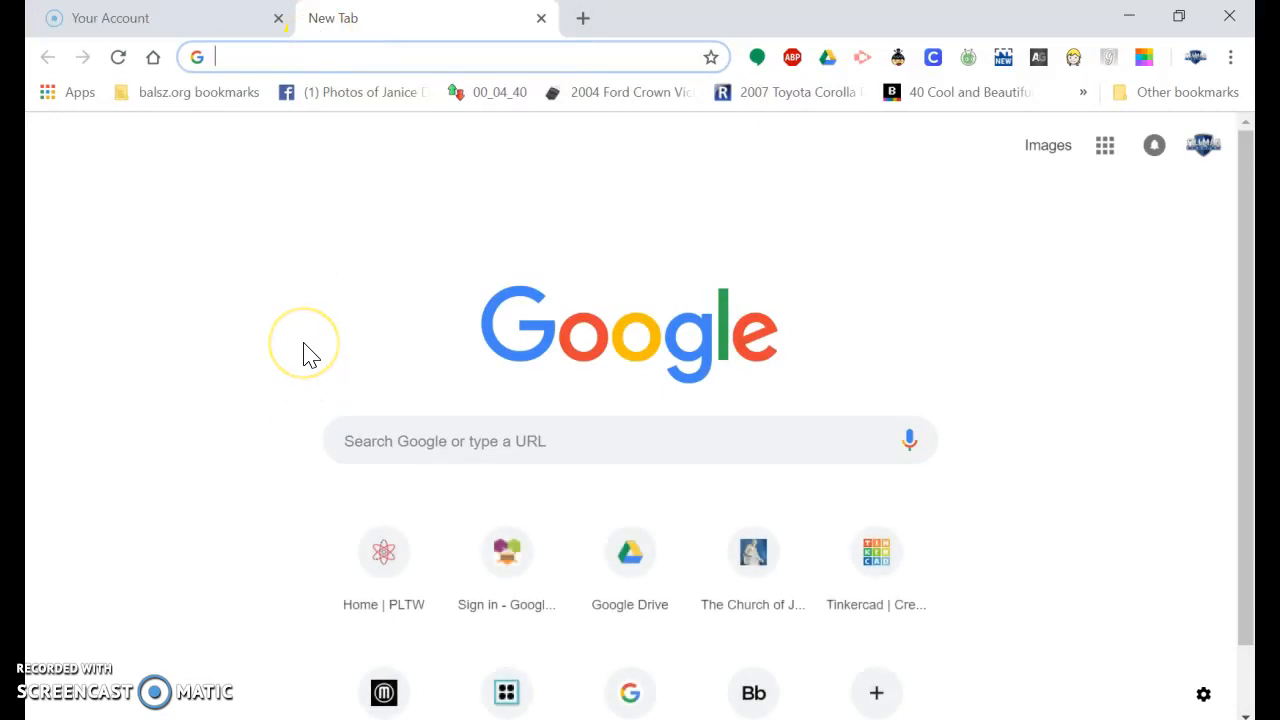
type("www.")
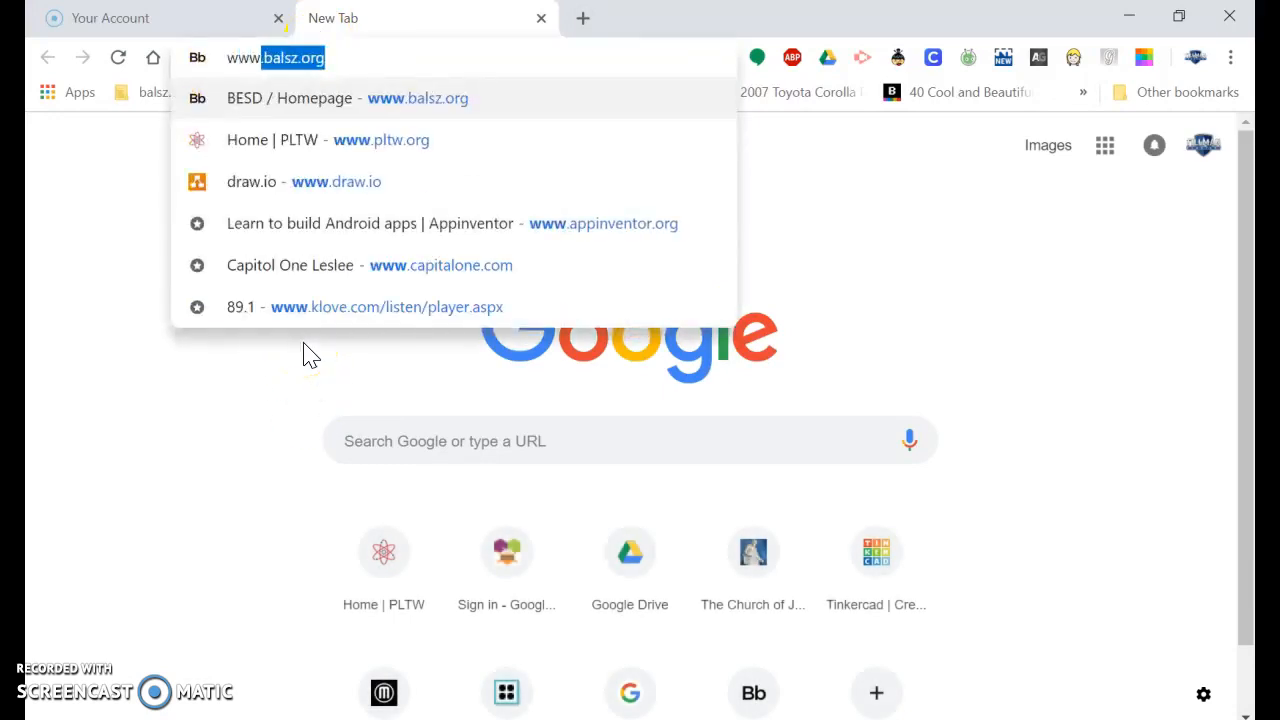
type("draw")
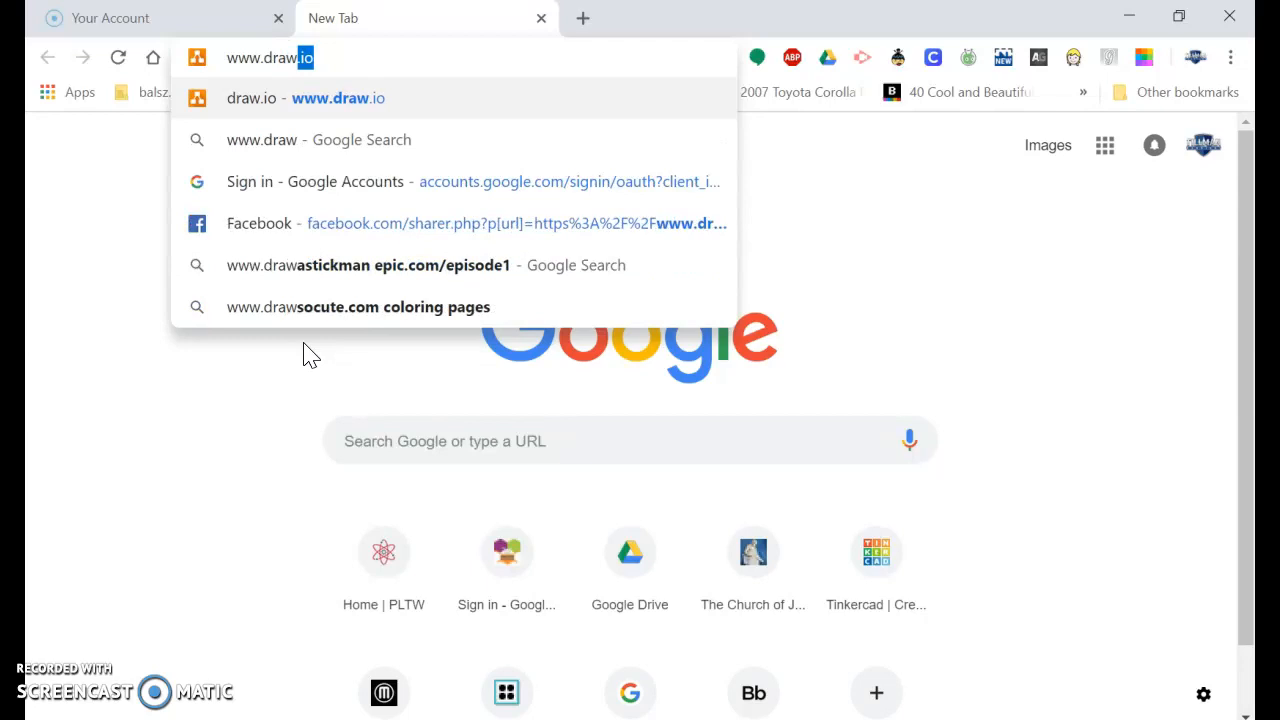
type(".io")
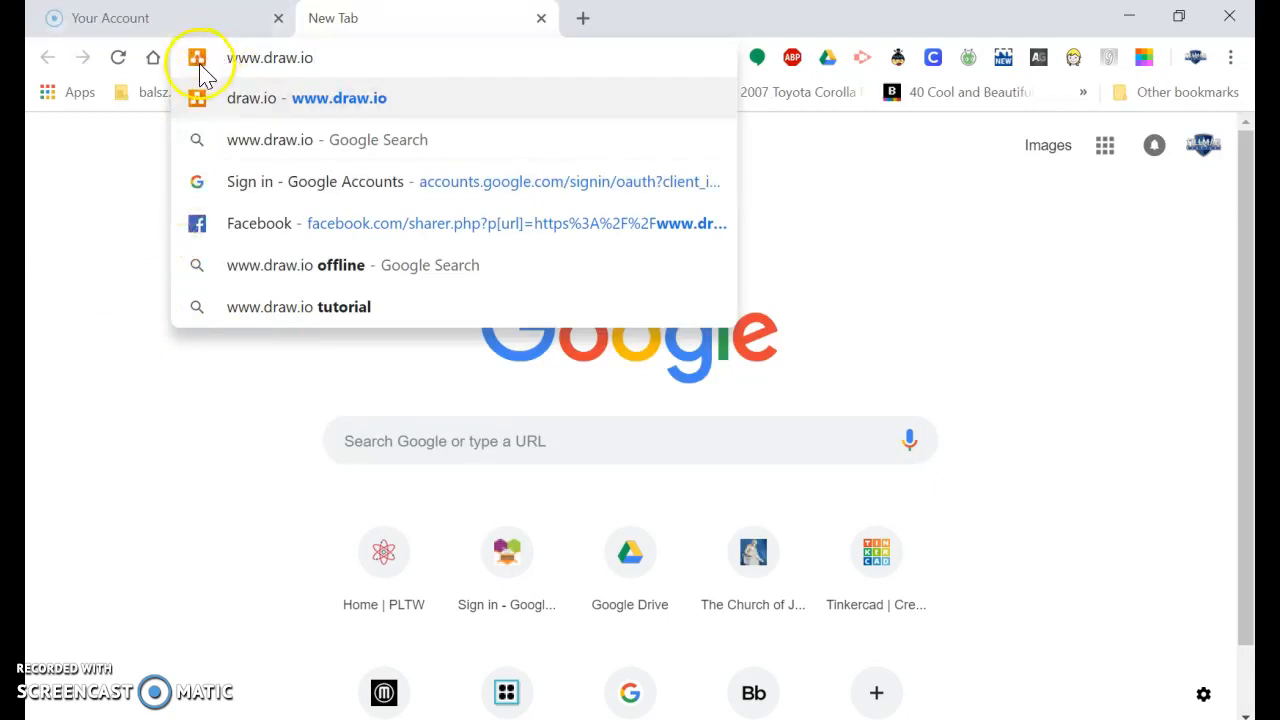
left_click(308, 88)
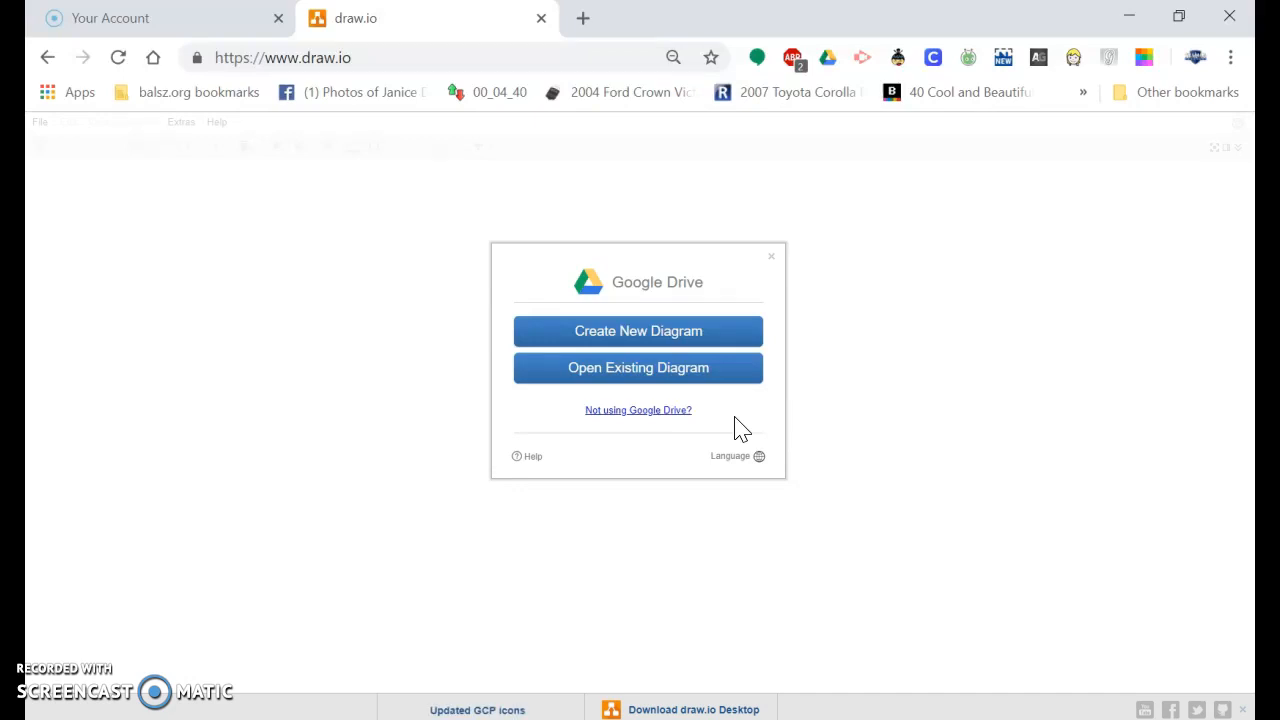
- Create a blank diagram in Google Drive under the default name Untitled Diagram.html, stored in the root folder
left_click(632, 345)
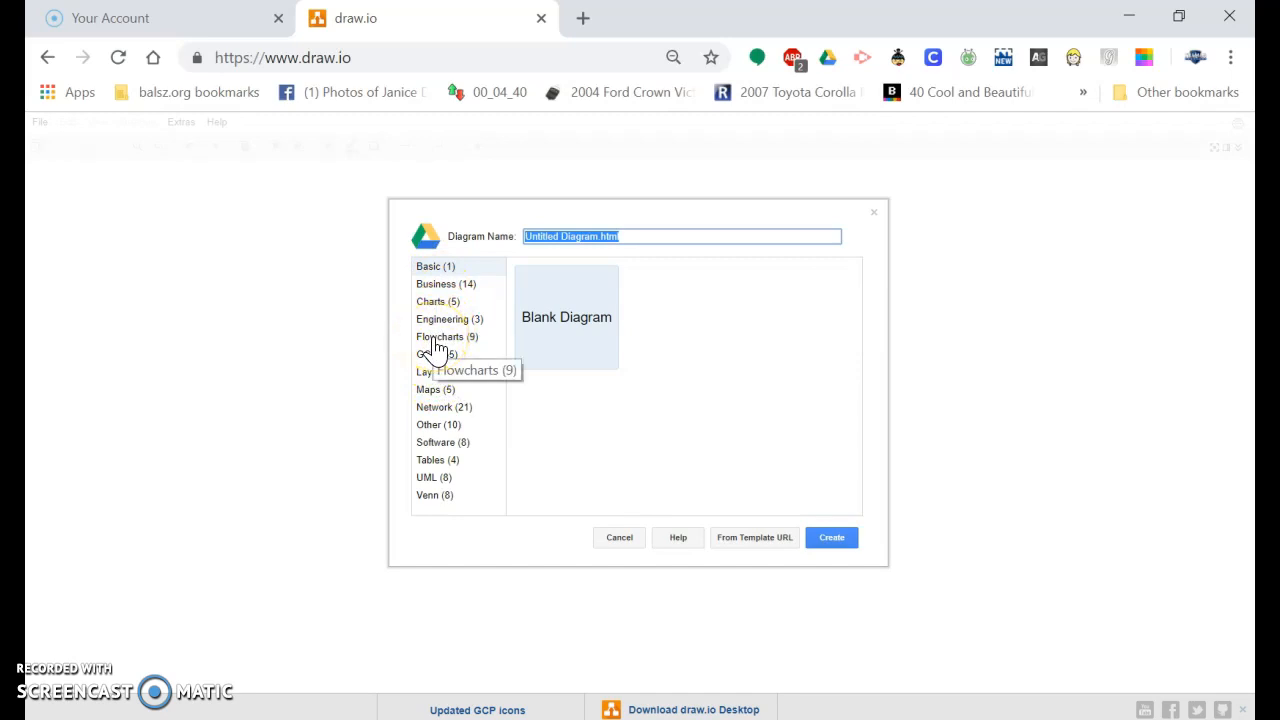
left_click(585, 345)
left_click(838, 551)
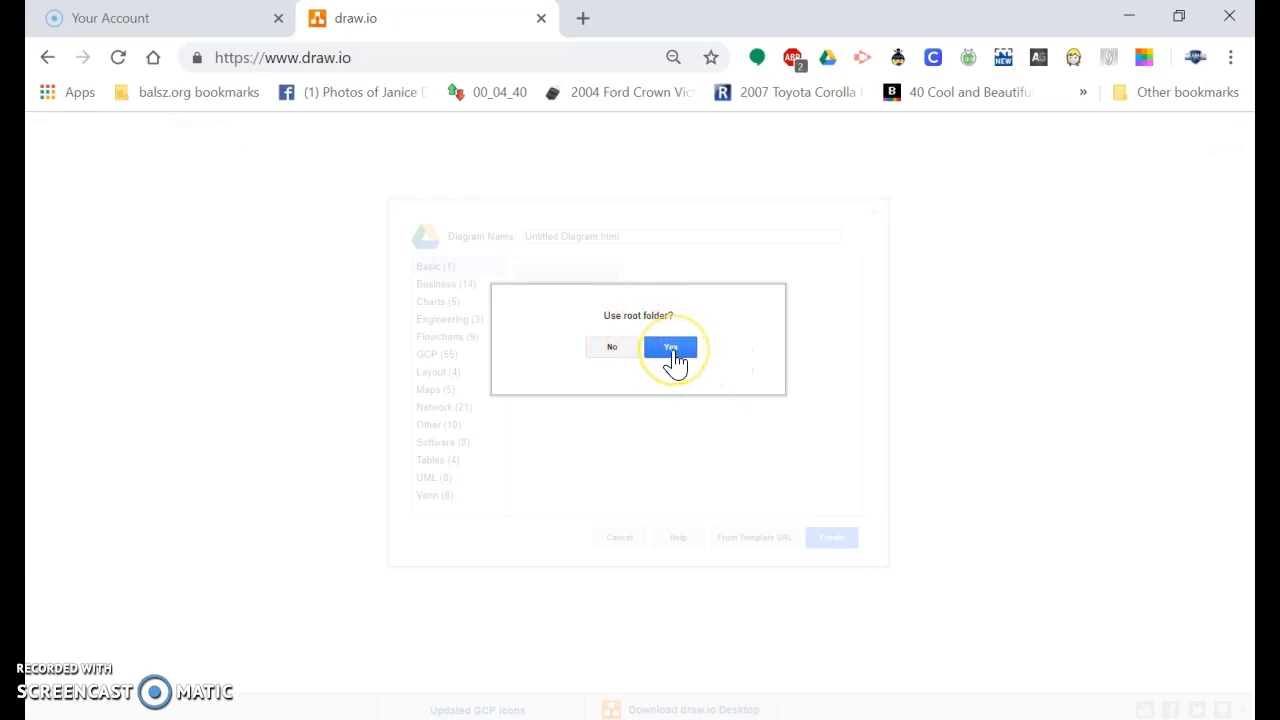
left_click(672, 350)
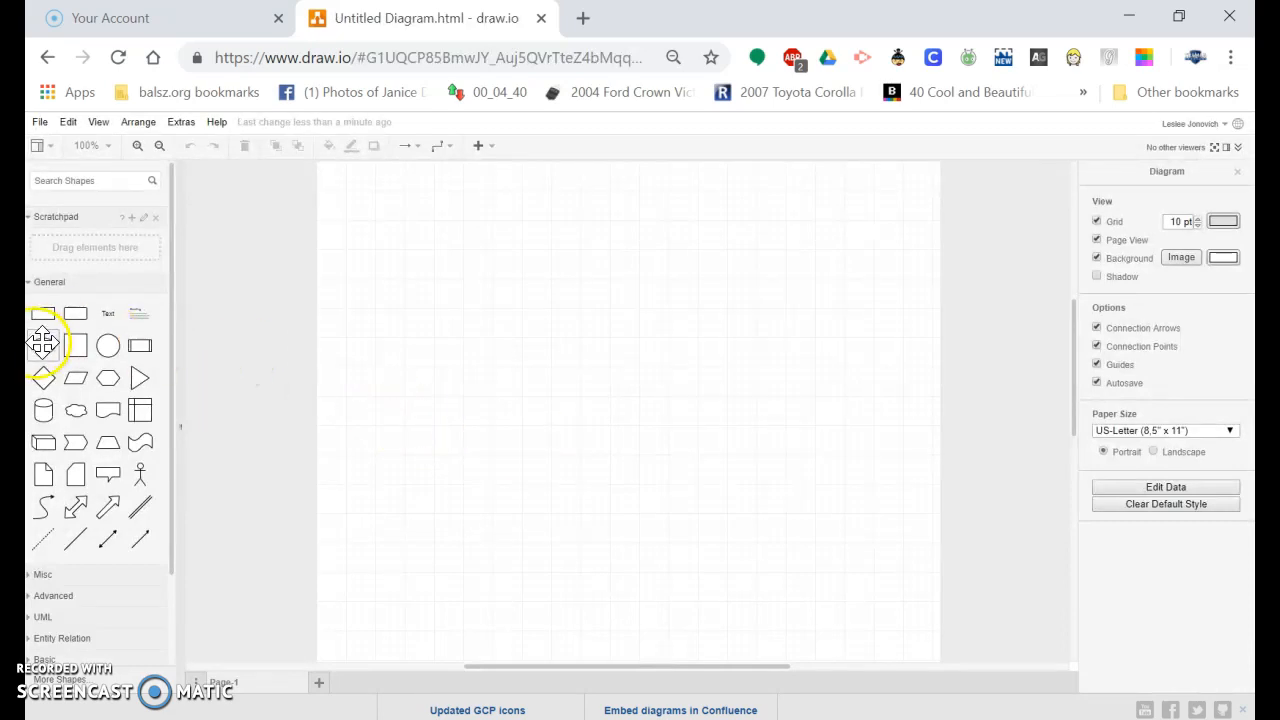
- Insert an ellipse and place it near the top centre of the page
mouse_move(49, 347)
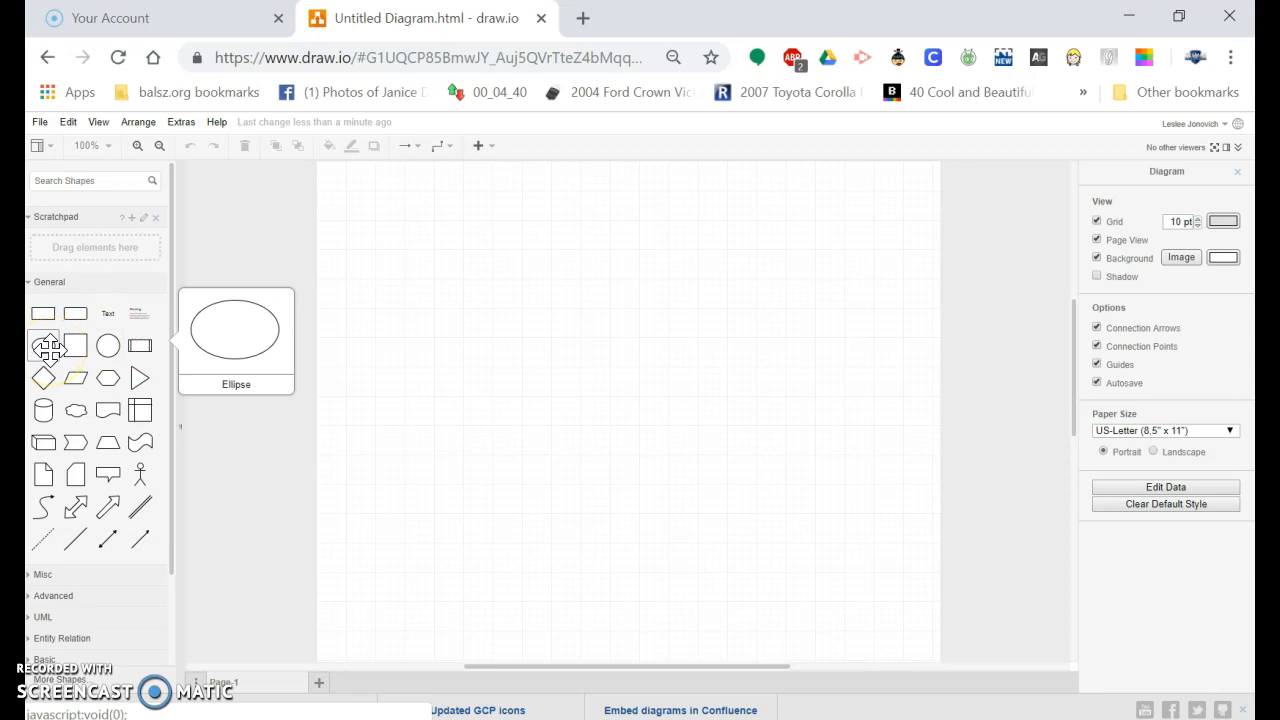
left_click(49, 347)
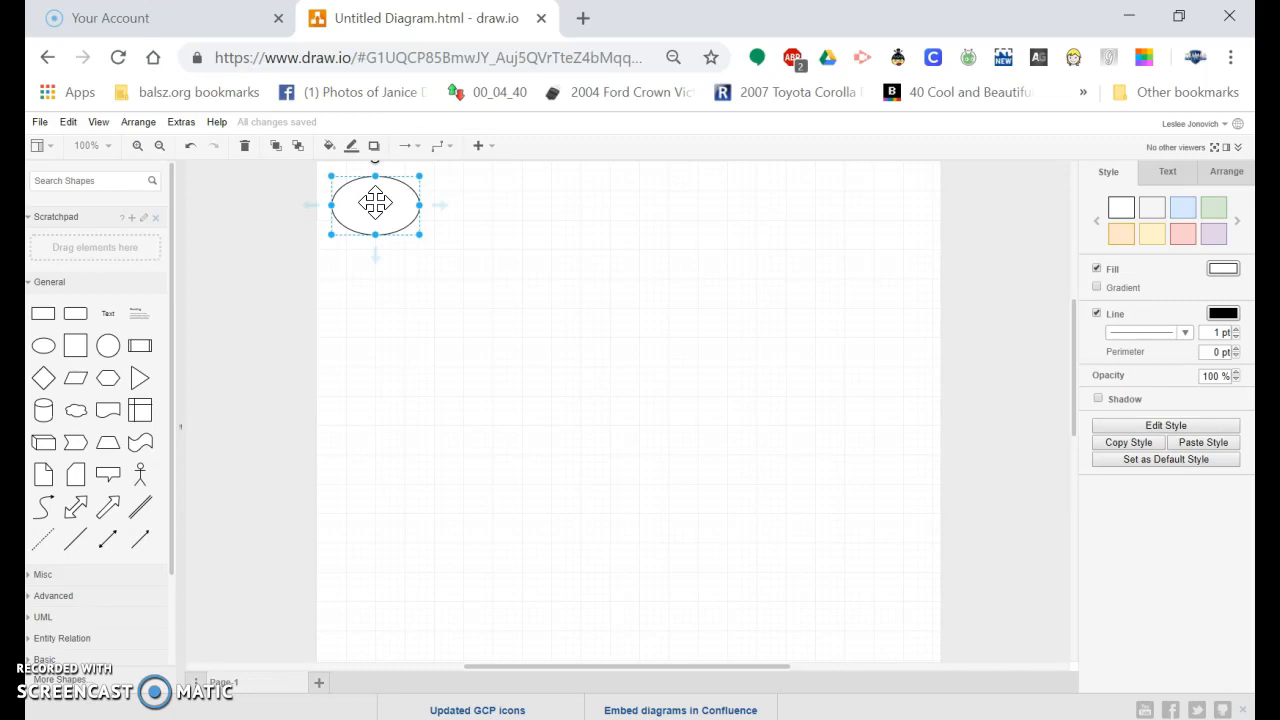
mouse_move(375, 203)
left_mouse_down()
mouse_move(557, 249)
mouse_move(617, 250)
left_mouse_up()
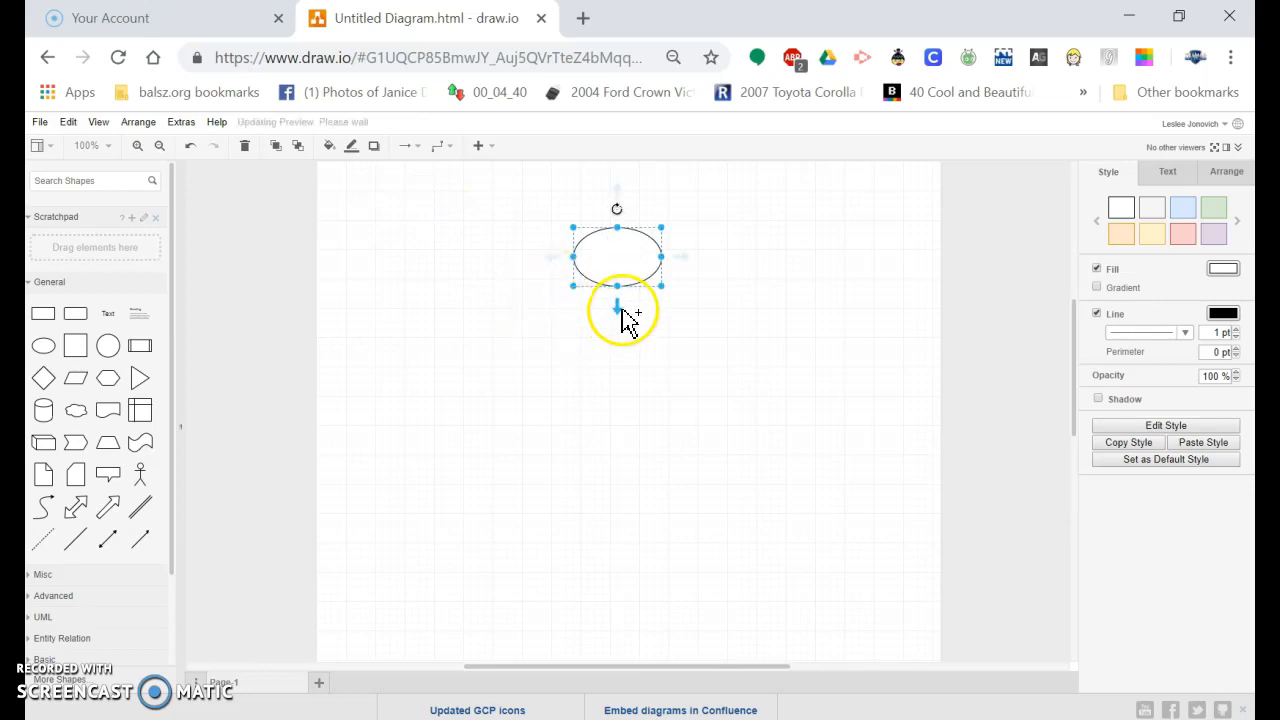
- Extend a connector arrow straight down from the ellipse and delete the duplicate ellipse at its tip
left_click(621, 312)
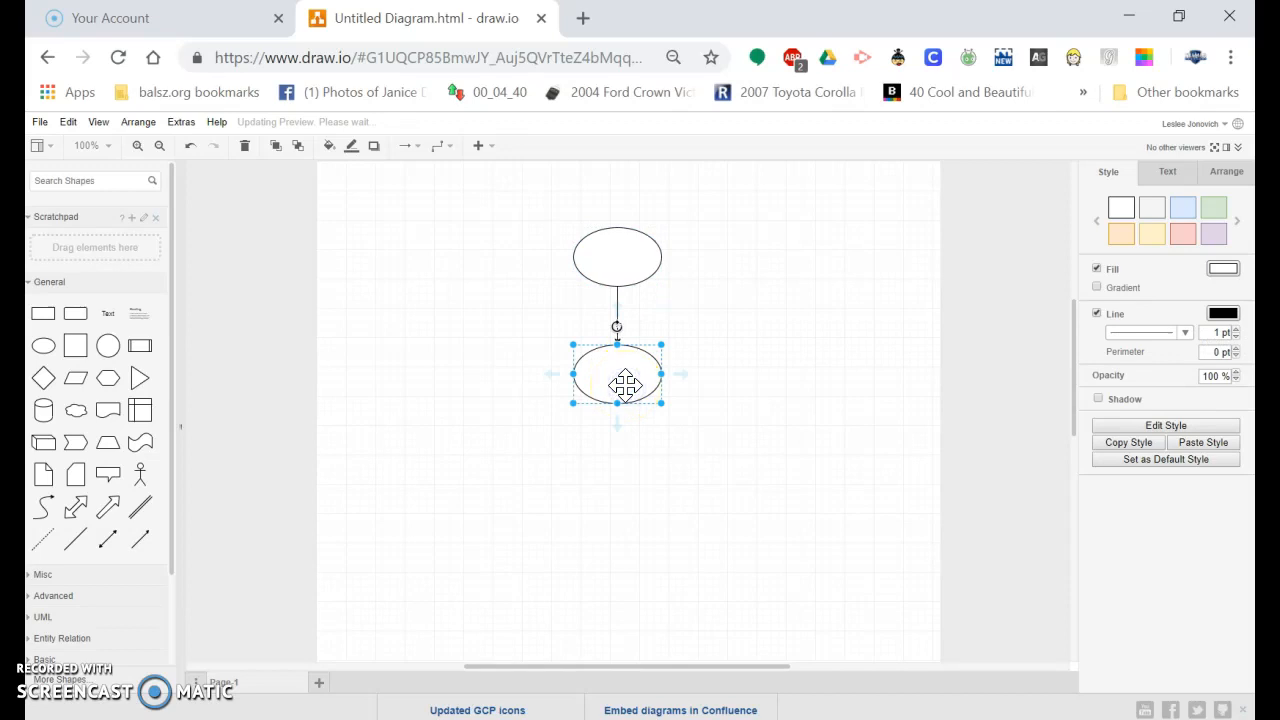
key("Delete")
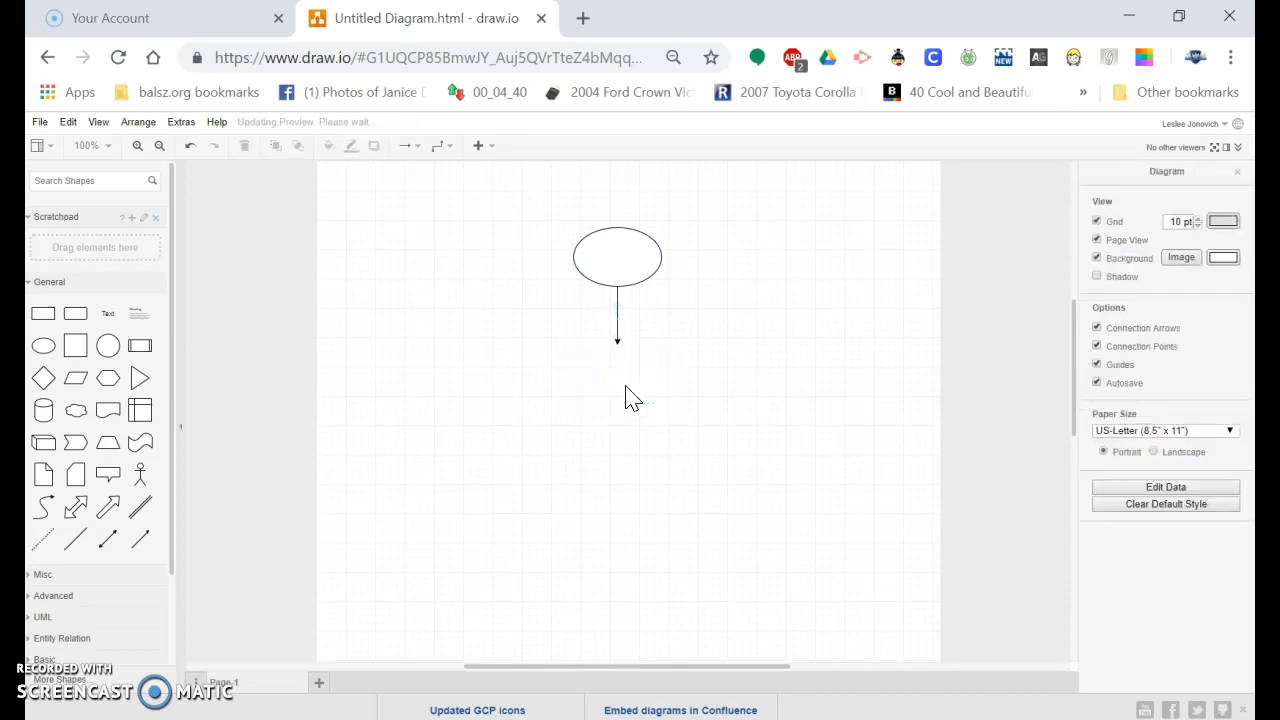
left_click(621, 364)
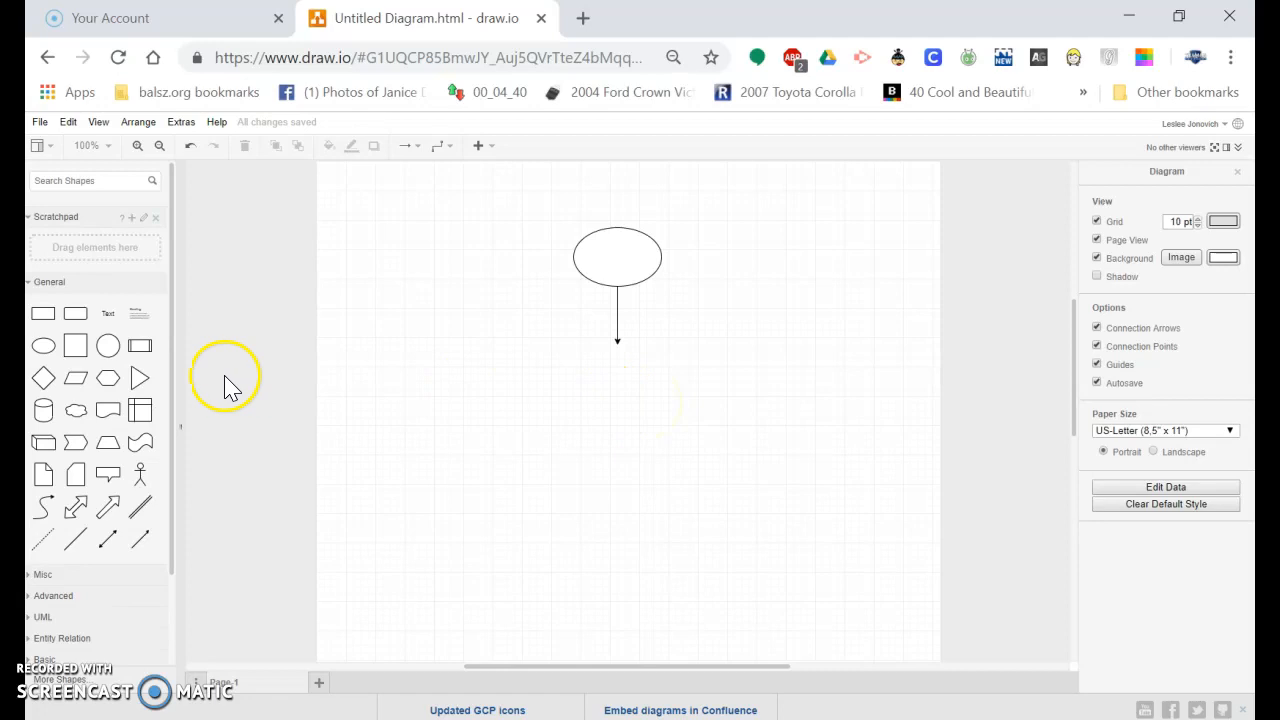
- Insert a rectangle and place it just below the tip of the ellipse's arrow
left_click(42, 310)
left_click_drag(614, 389, 614, 374)
left_click(674, 436)
left_click(614, 385)
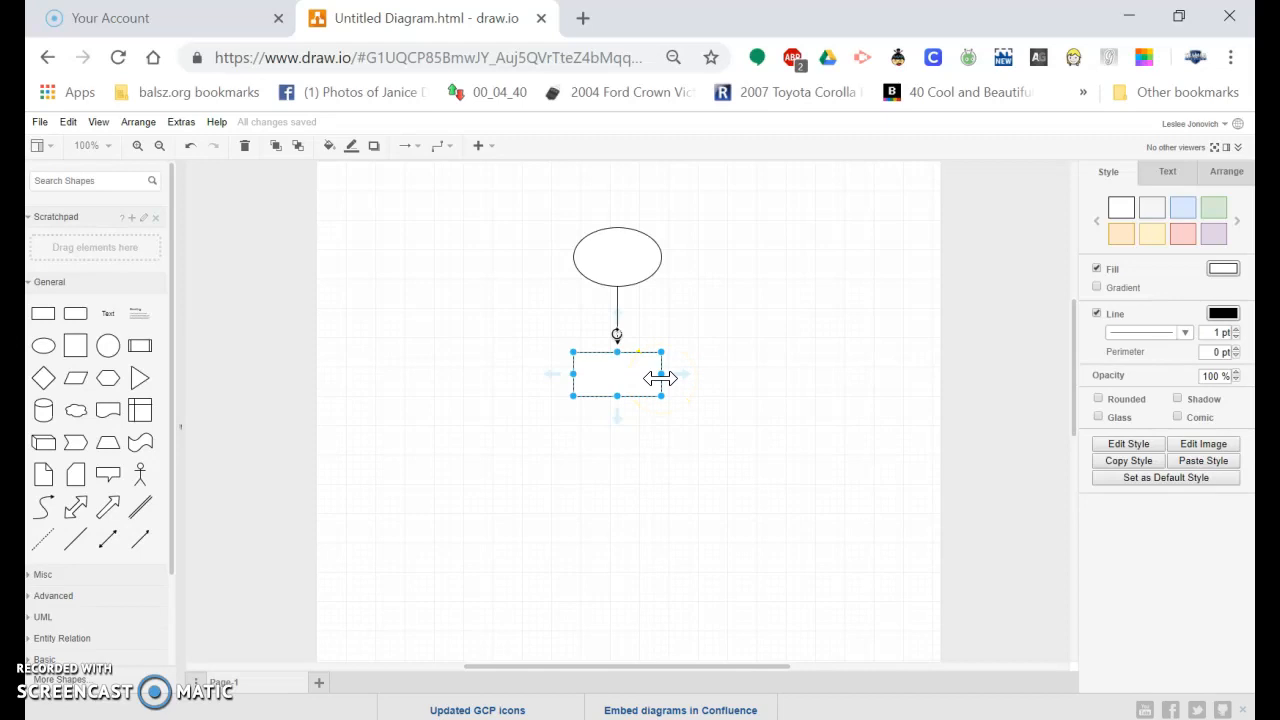
- Enlarge the rectangle below the ellipse by widening it on both sides and extending it downward
left_click_drag(661, 377, 698, 378)
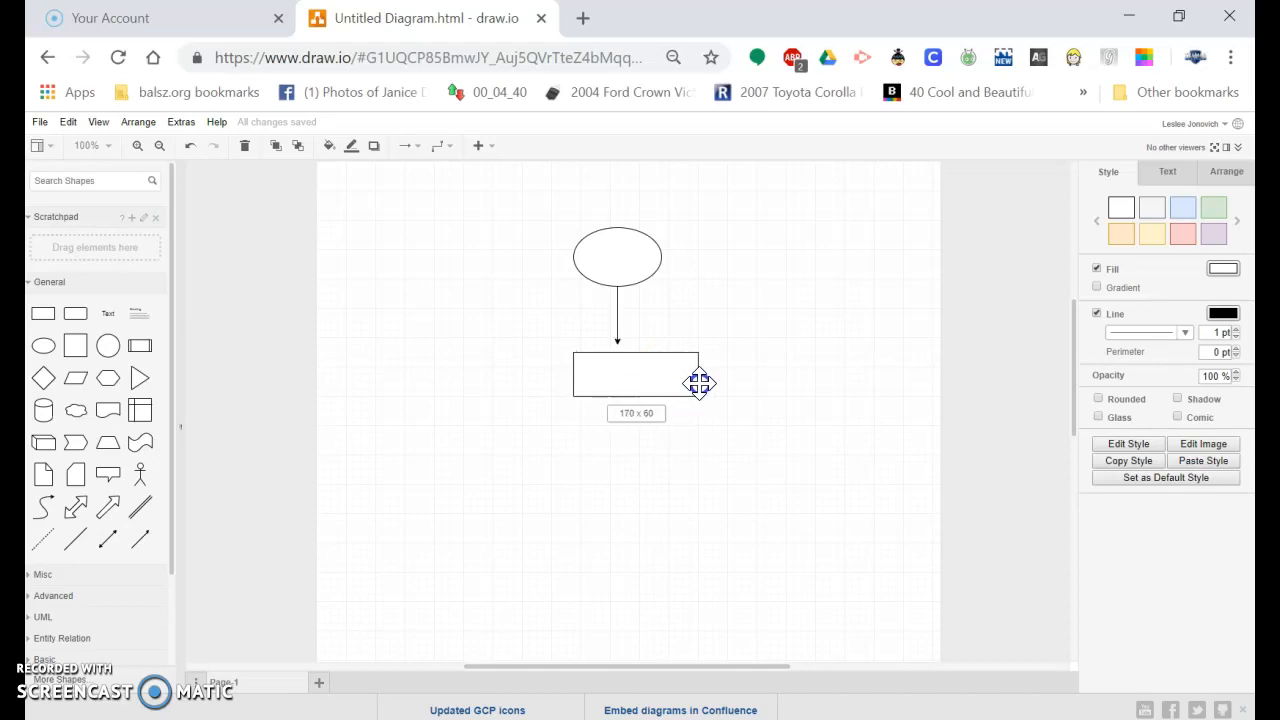
left_click_drag(573, 375, 543, 373)
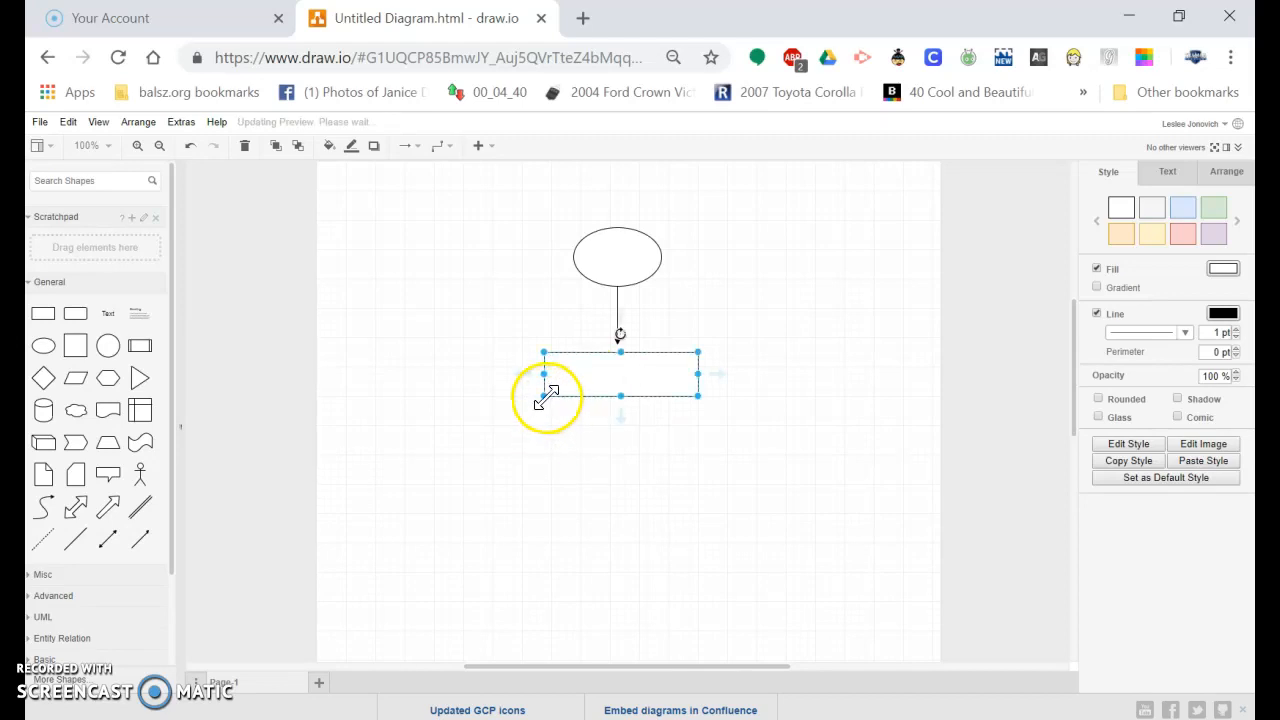
left_click_drag(546, 396, 529, 424)
left_click_drag(698, 425, 726, 437)
left_click(749, 500)
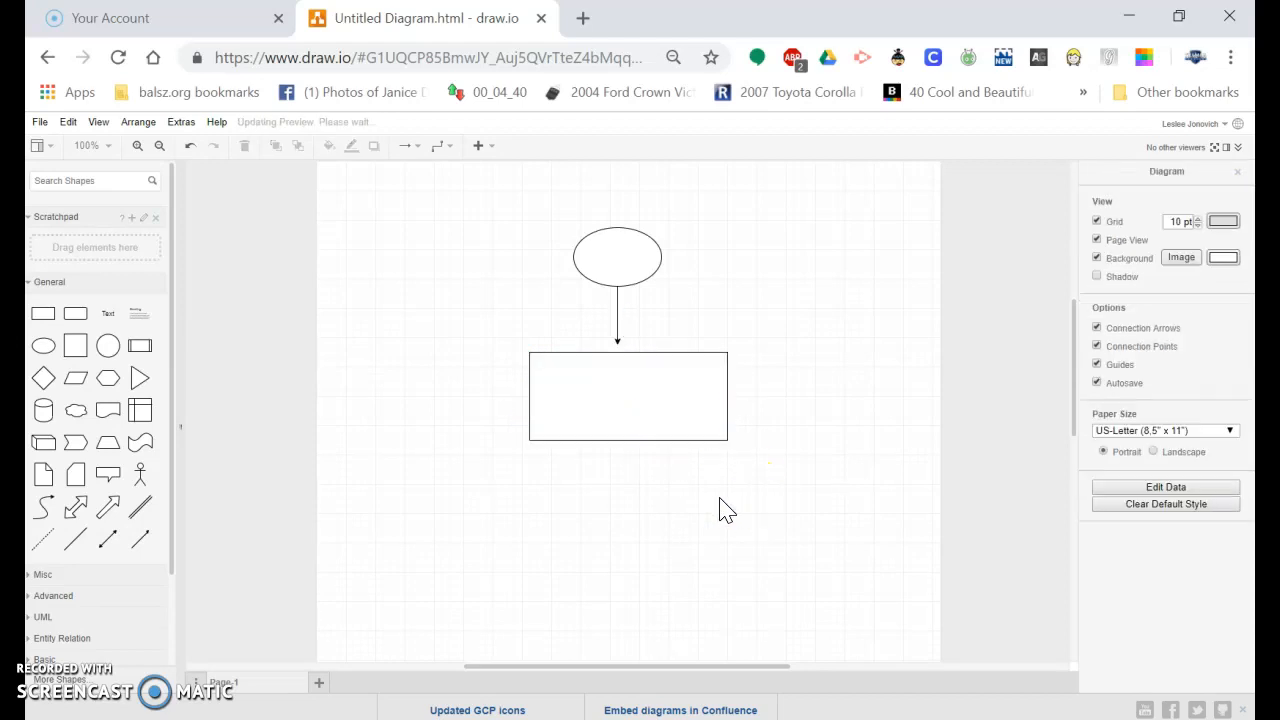
- Extend a connector arrow down from the enlarged rectangle and delete the duplicate rectangle at its tip
left_click(640, 396)
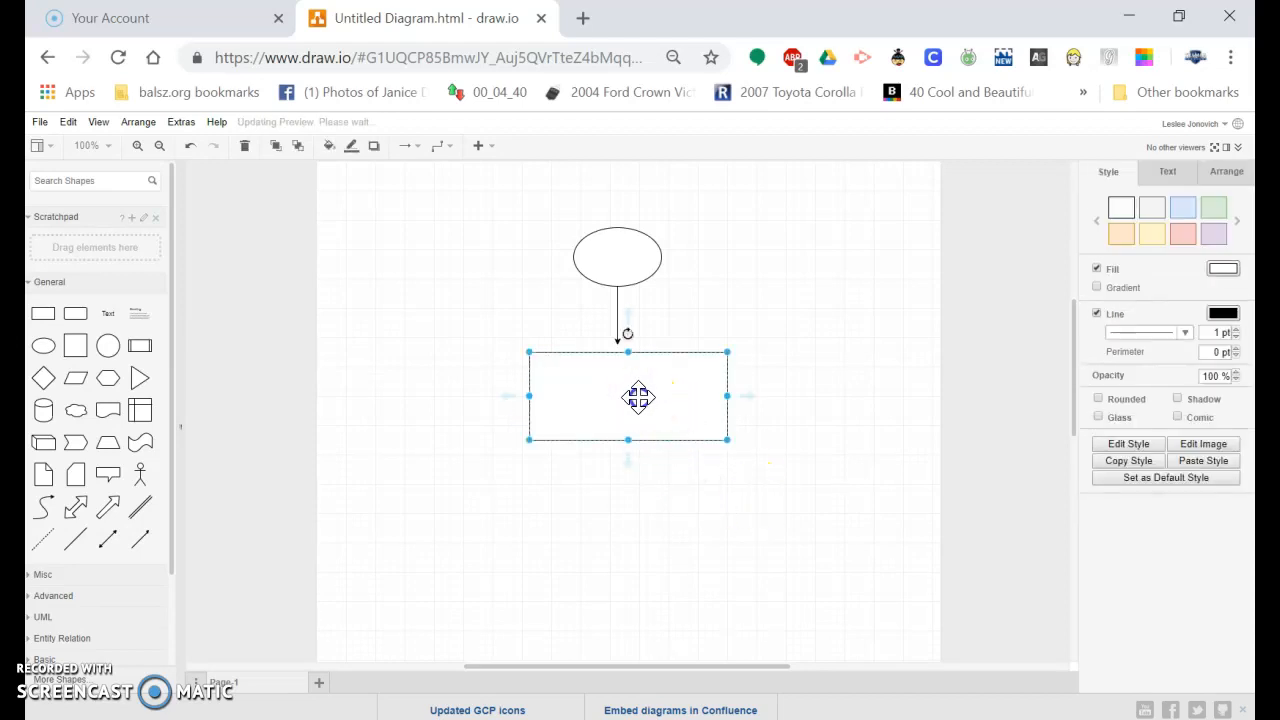
left_click(628, 464)
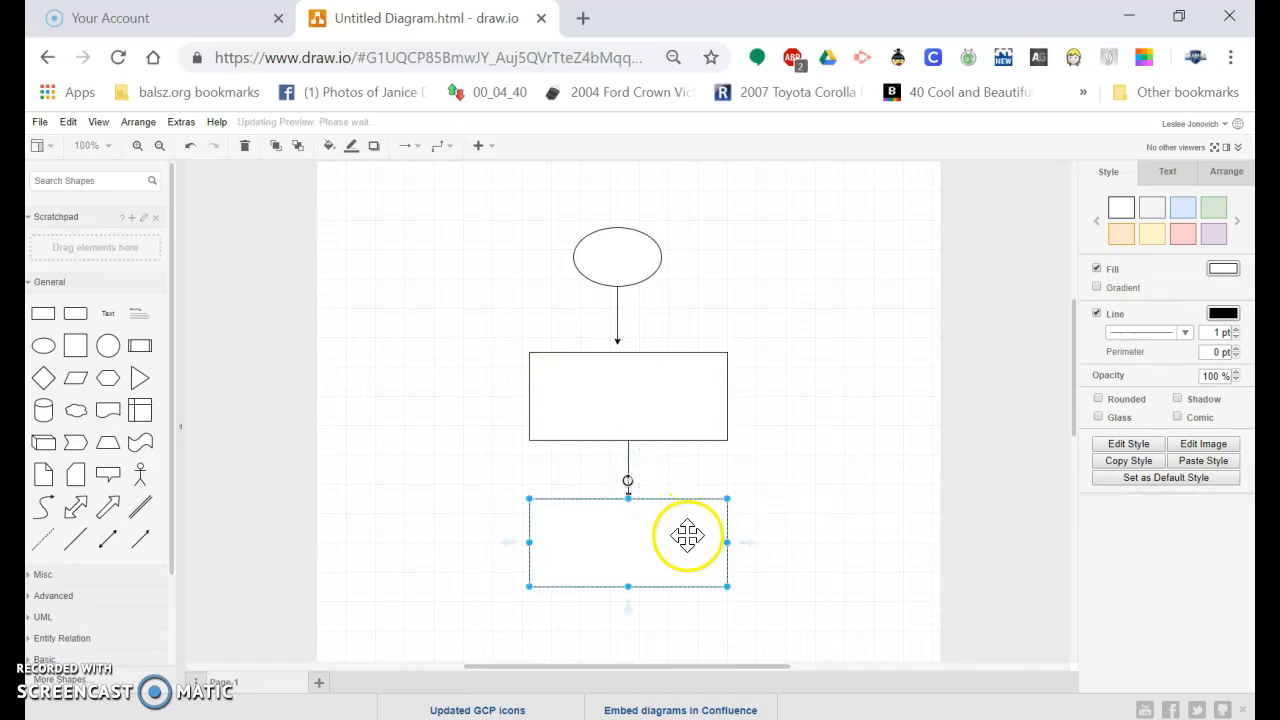
key("Delete")
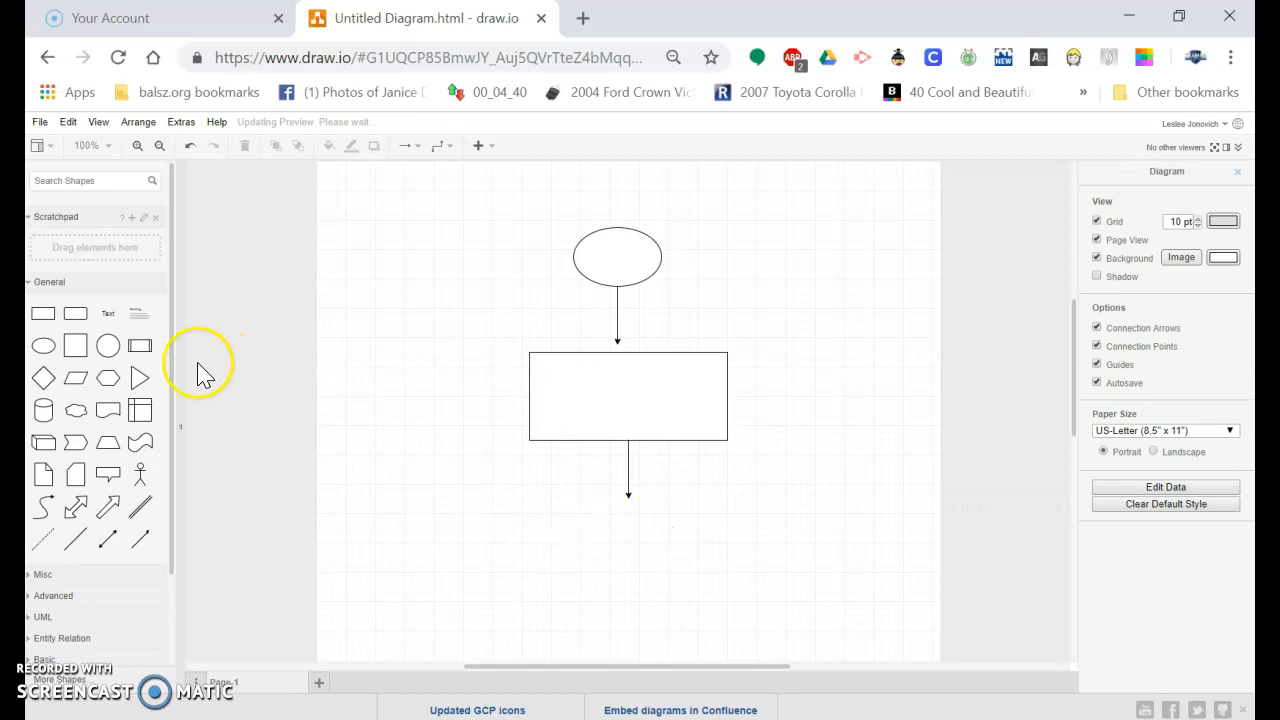
- Delete the enlarged rectangle and the arrow leading down from it
left_click_drag(47, 318, 564, 393)
left_click(563, 392)
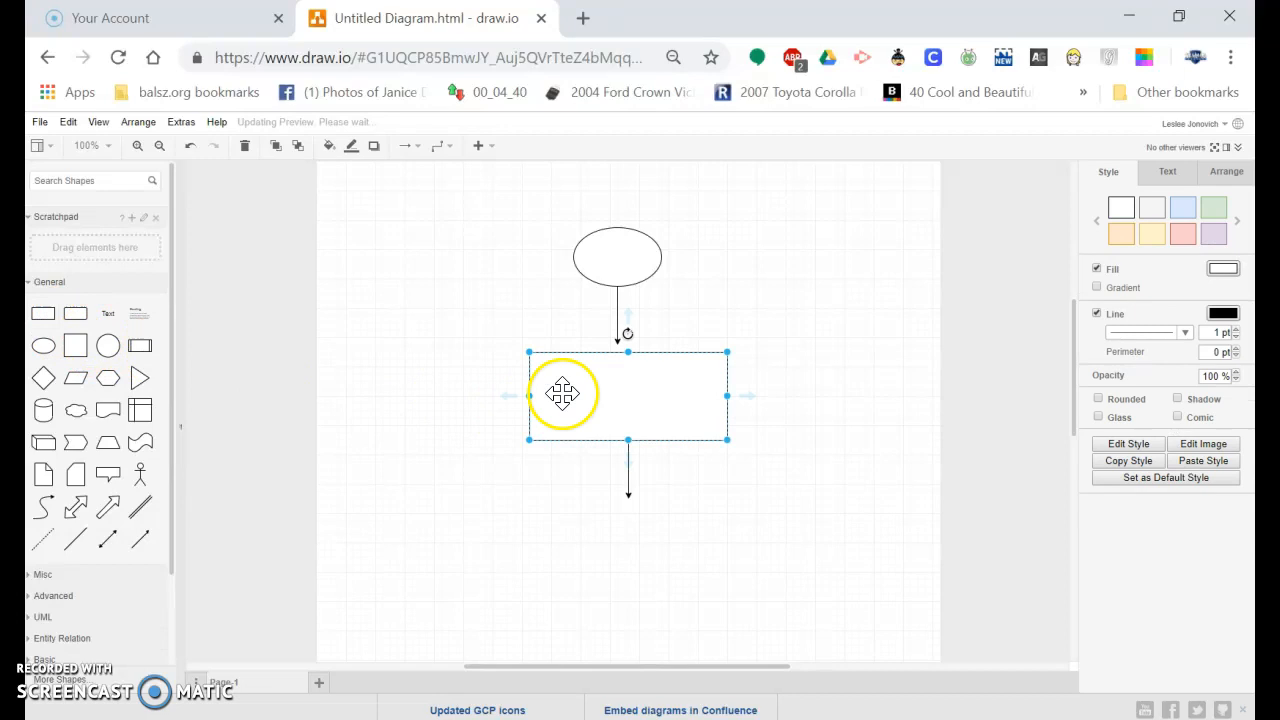
key("Delete")
left_click(628, 465)
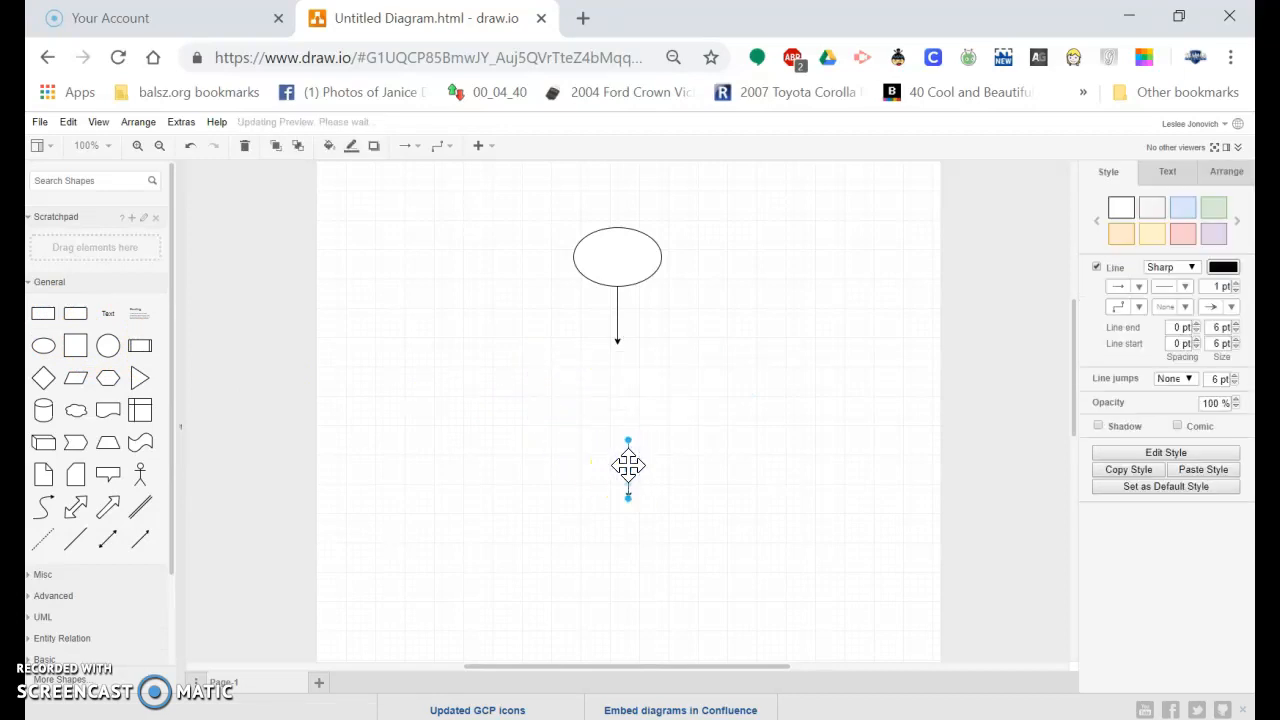
key("Delete")
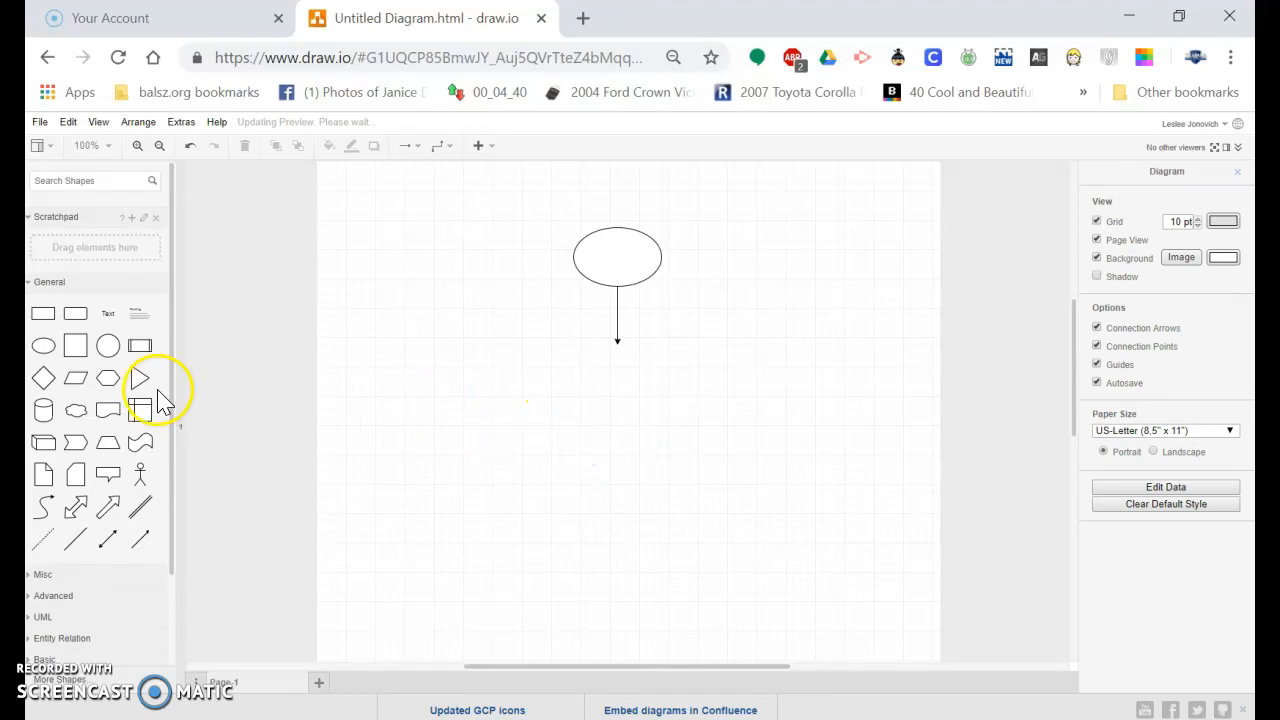
- Insert a default-size rectangle and move it up to meet the tip of the ellipse's arrow
left_click(43, 320)
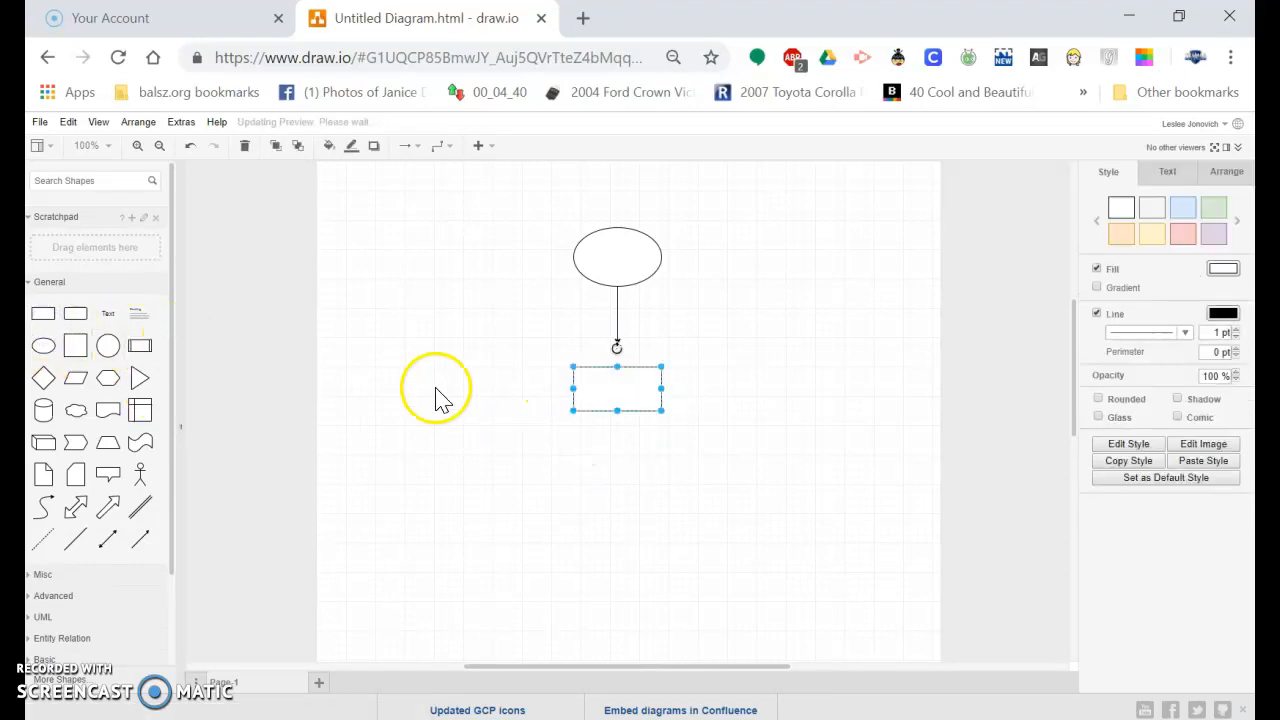
left_click_drag(607, 390, 608, 364)
left_click(617, 434)
- Label the ellipse "Begin" and the rectangle beneath it "Action"
left_click(611, 251)
double_click(611, 251)
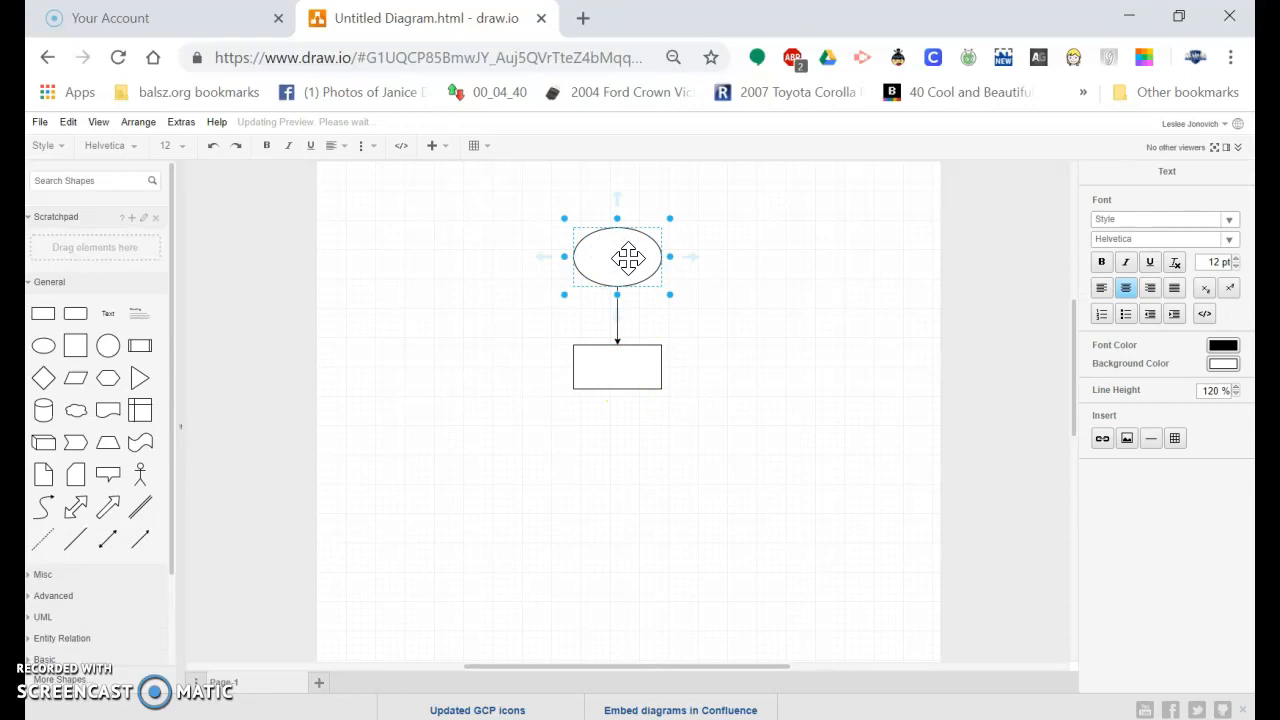
double_click(623, 365)
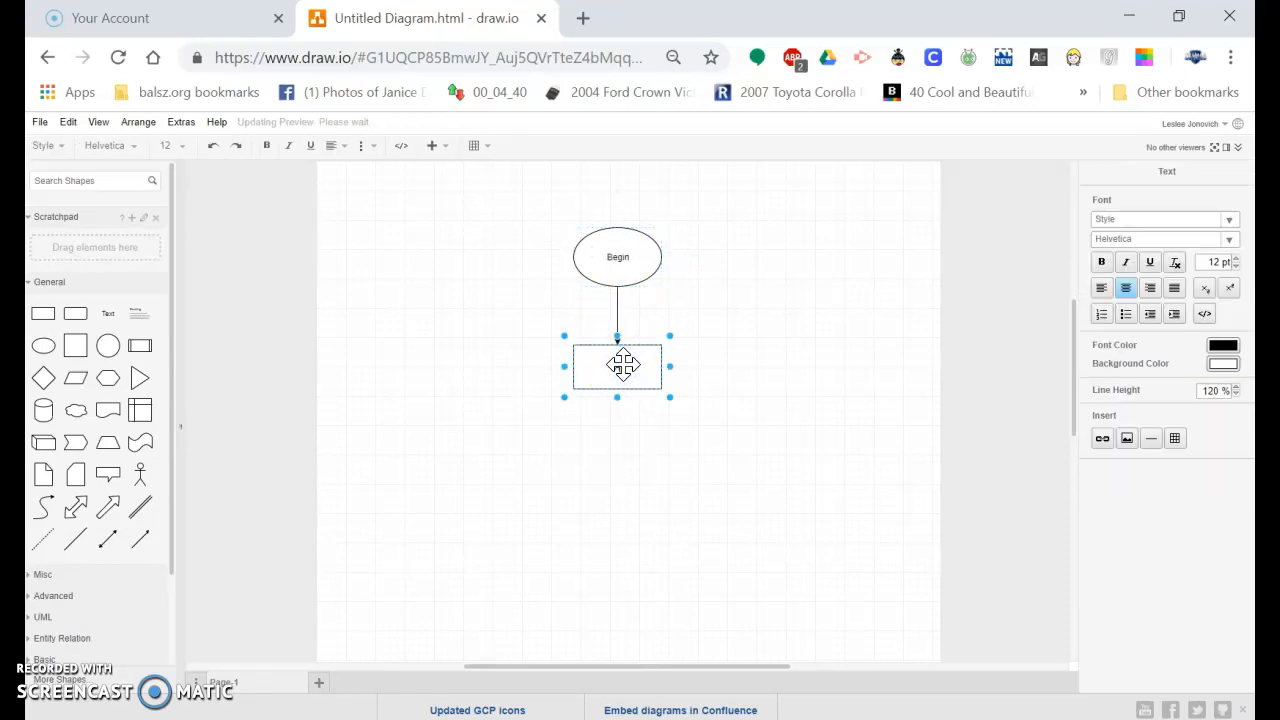
- Add a connected copy of the Action rectangle below it, with an outgoing downward arrow whose duplicate target box is deleted
left_click(618, 422)
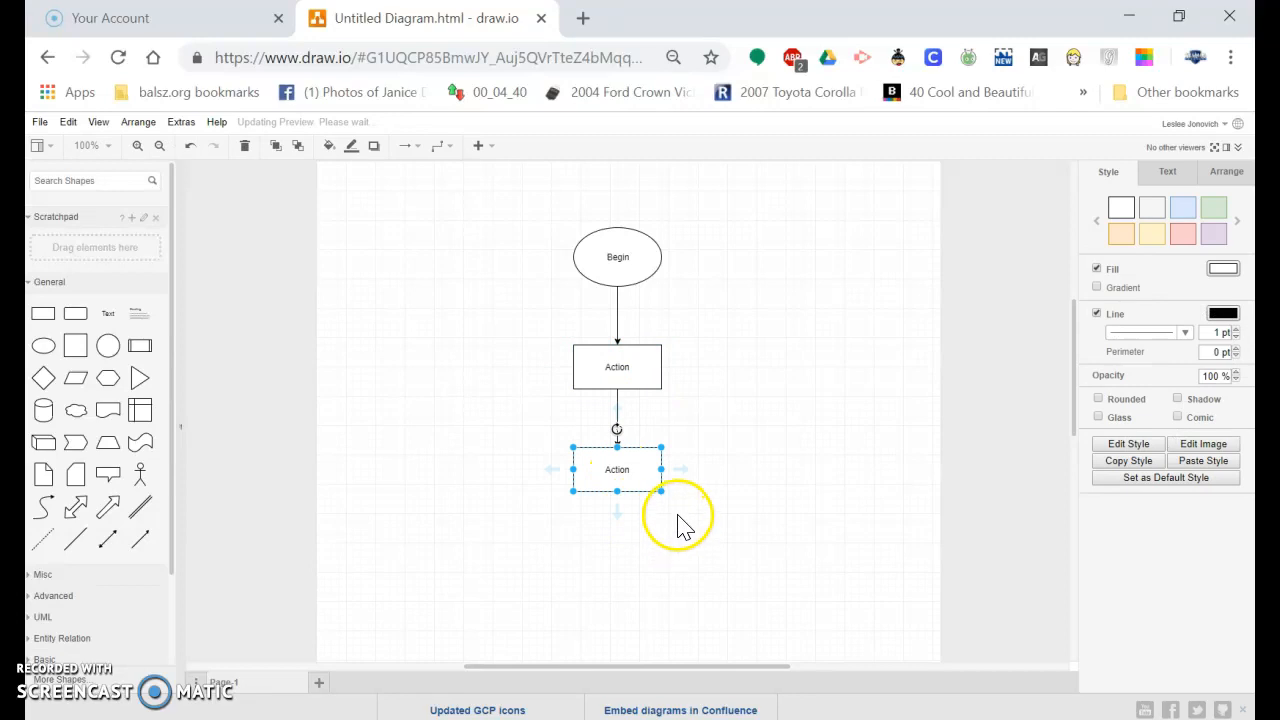
left_click(618, 512)
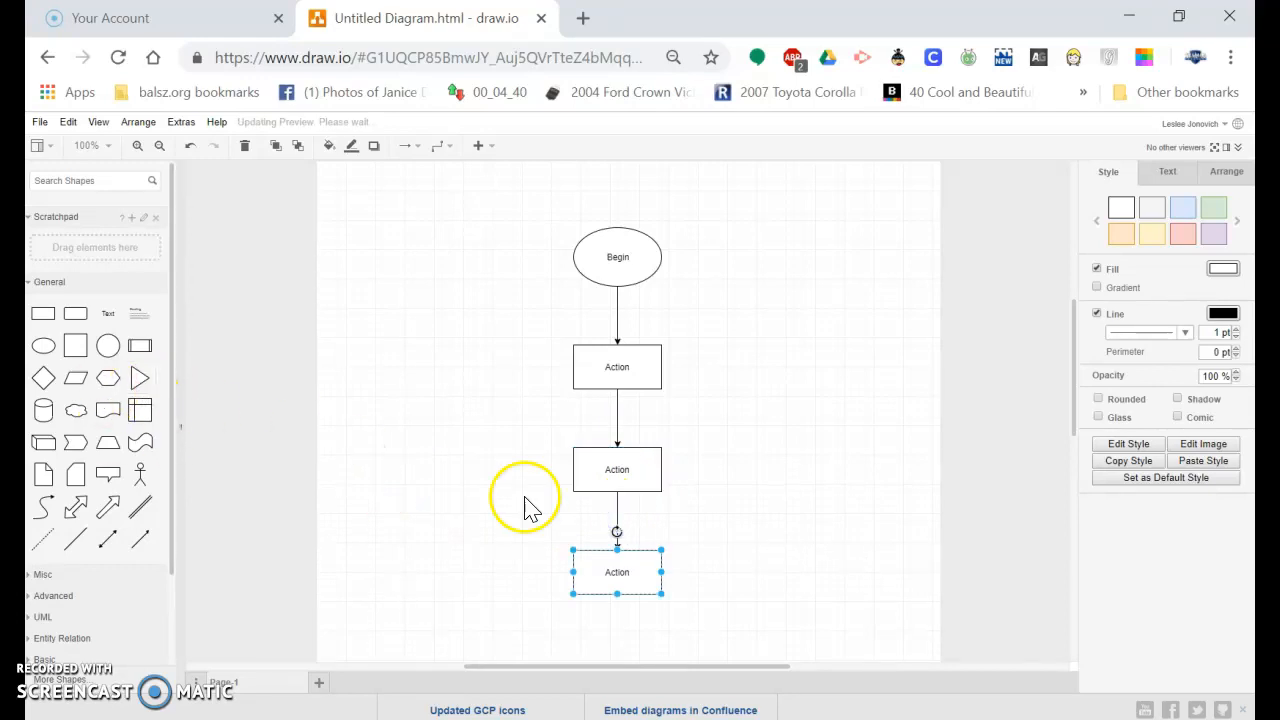
key("Delete")
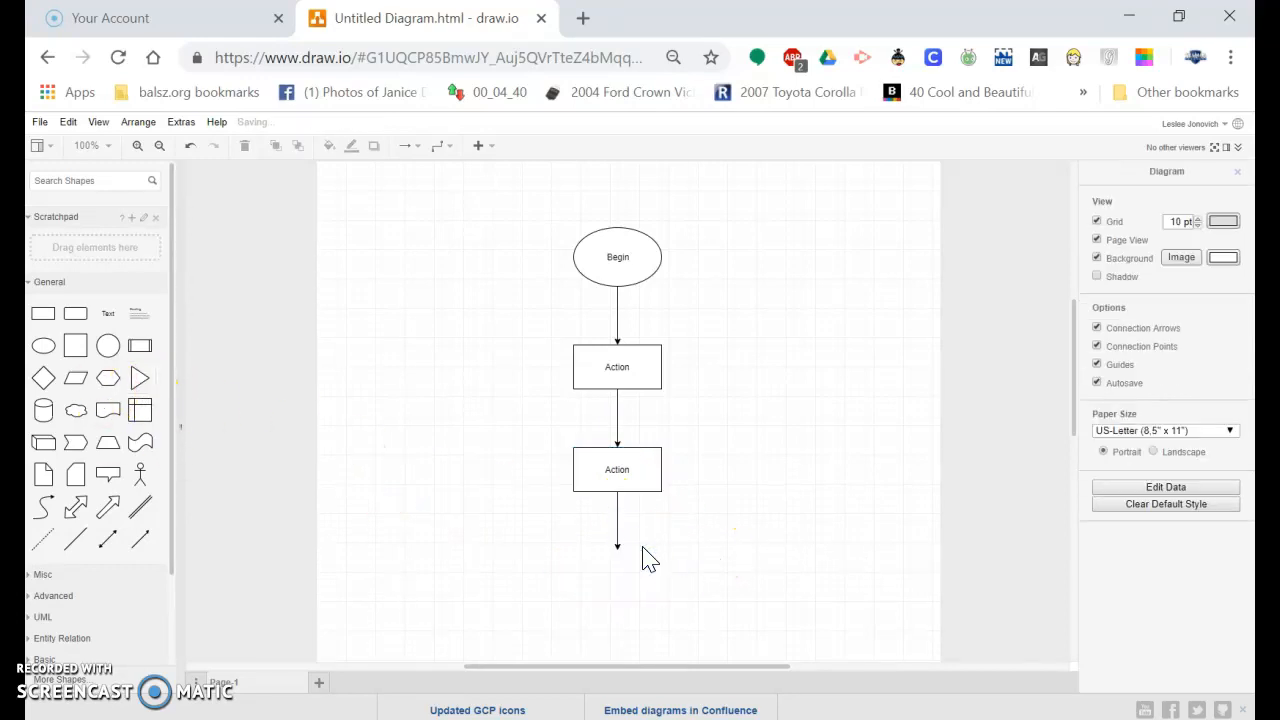
- Insert a diamond and align its upper point with the tip of the second Action rectangle's arrow
left_click(44, 380)
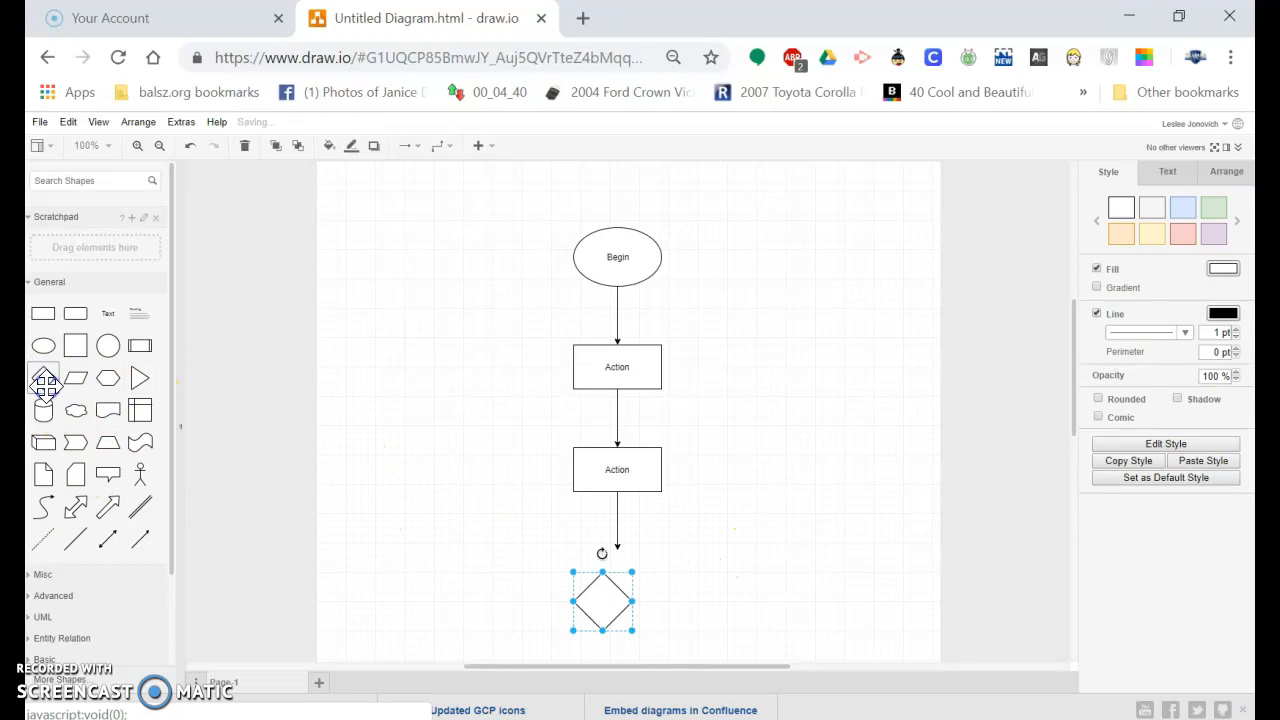
left_click_drag(591, 594, 618, 562)
left_click(706, 580)
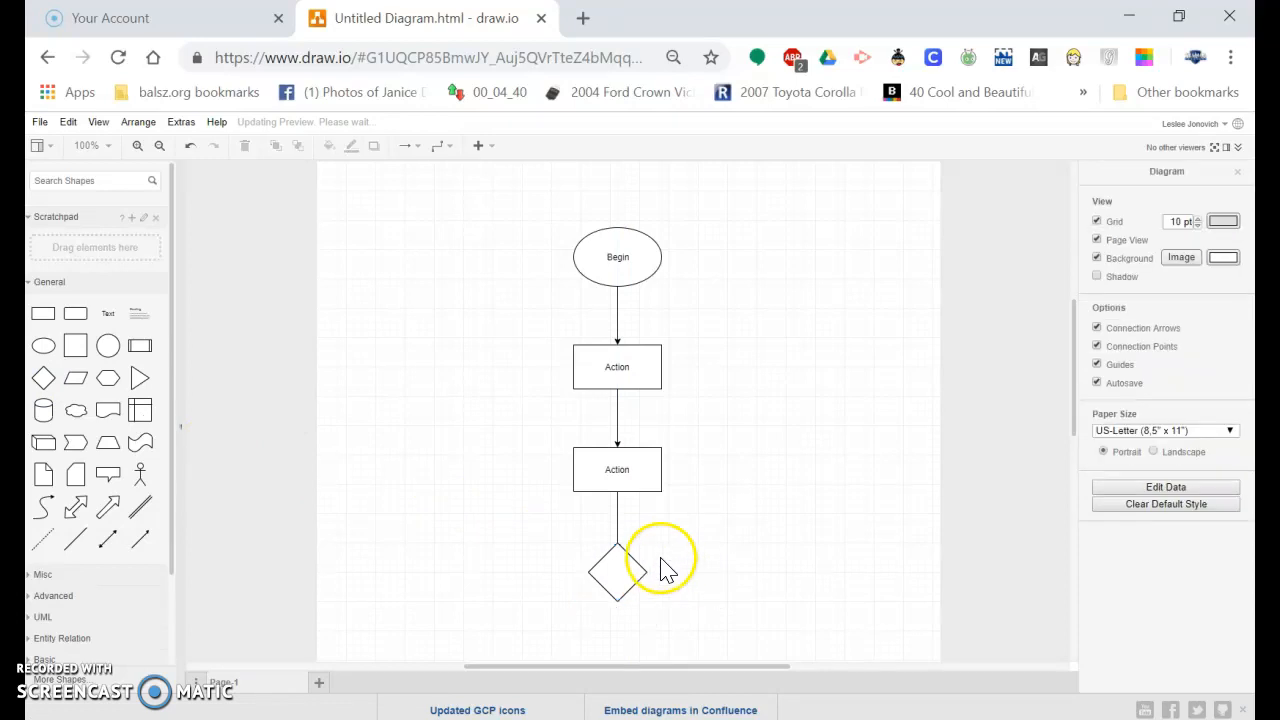
left_click(620, 565)
left_click_drag(620, 568, 620, 575)
left_click(704, 571)
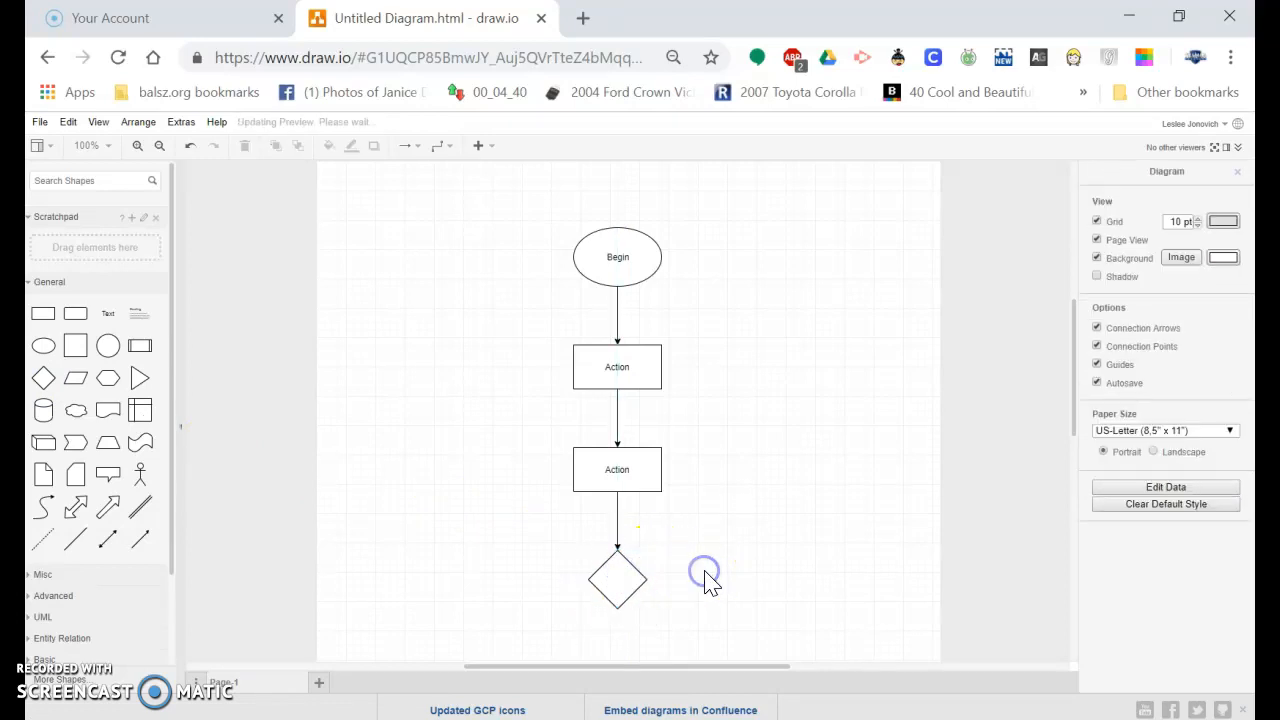
- Enlarge the diamond by widening it on both sides and extending it downward, keeping it centred under the arrow
left_click(625, 580)
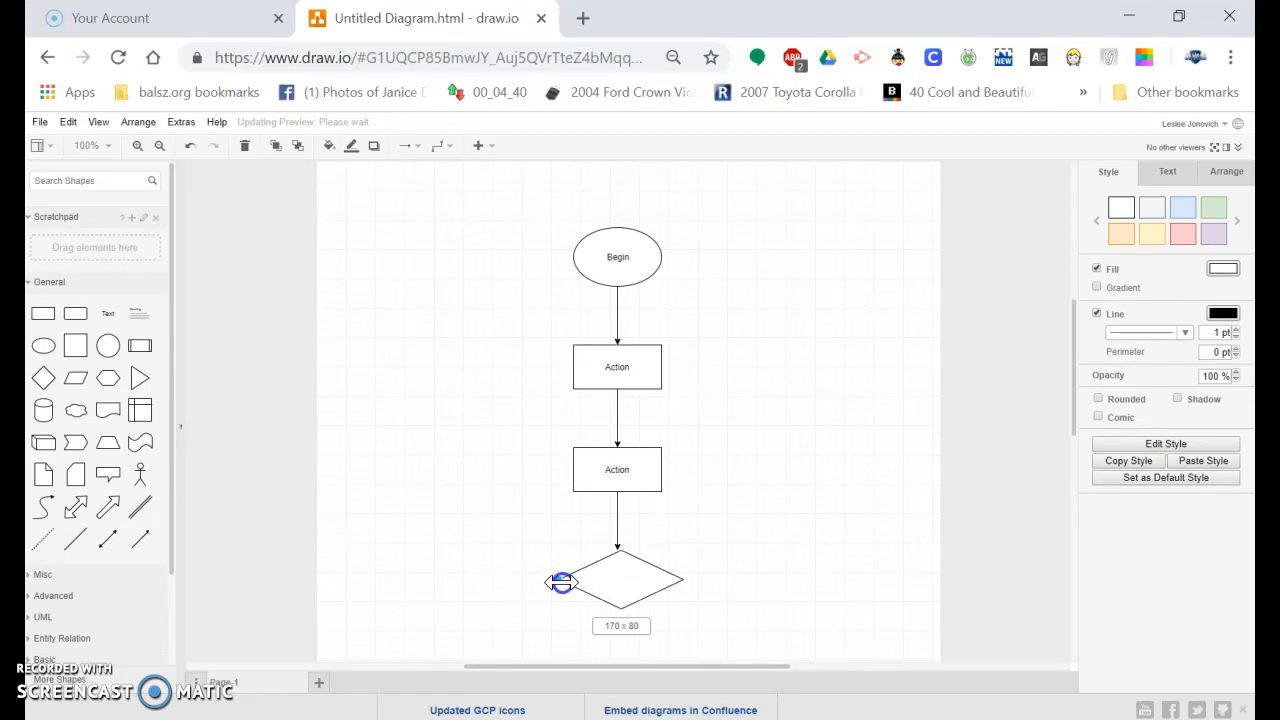
left_click(566, 580)
left_click_drag(618, 612, 620, 647)
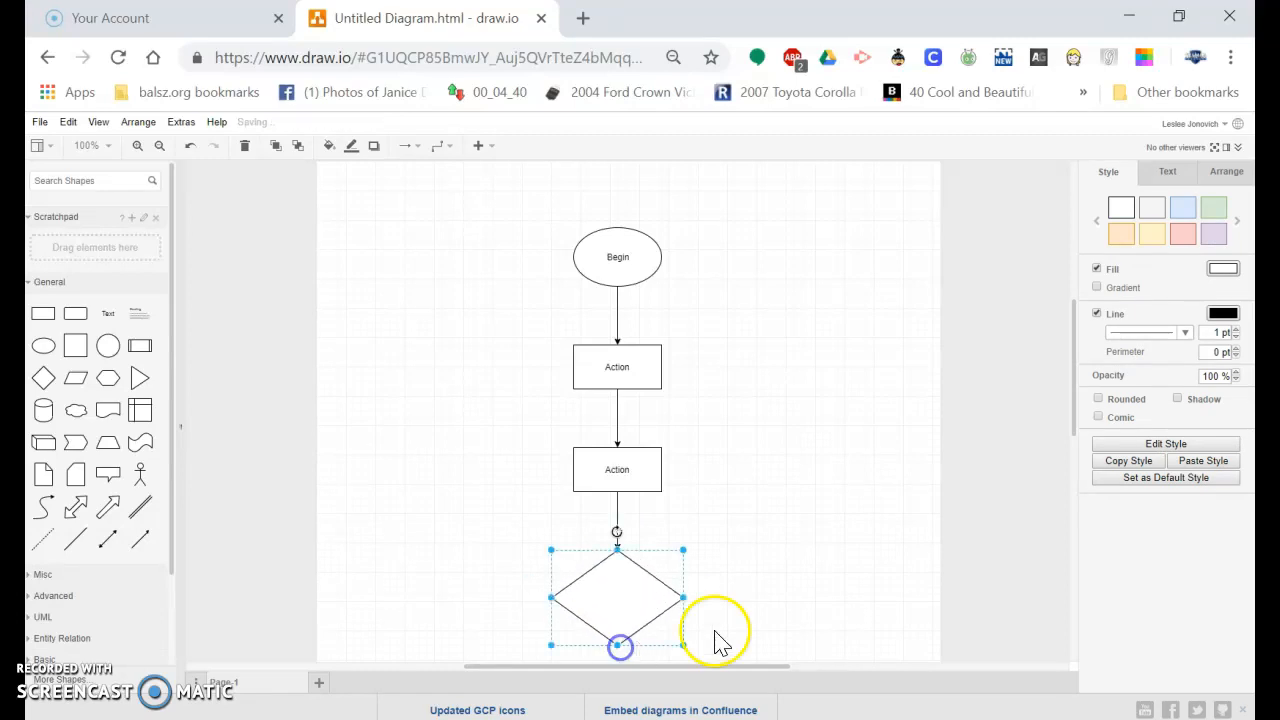
- Open the diamond's label for editing
scroll(787, 610, "up", 1)
scroll(787, 610, "down", 3)
scroll(787, 620, "down", 3)
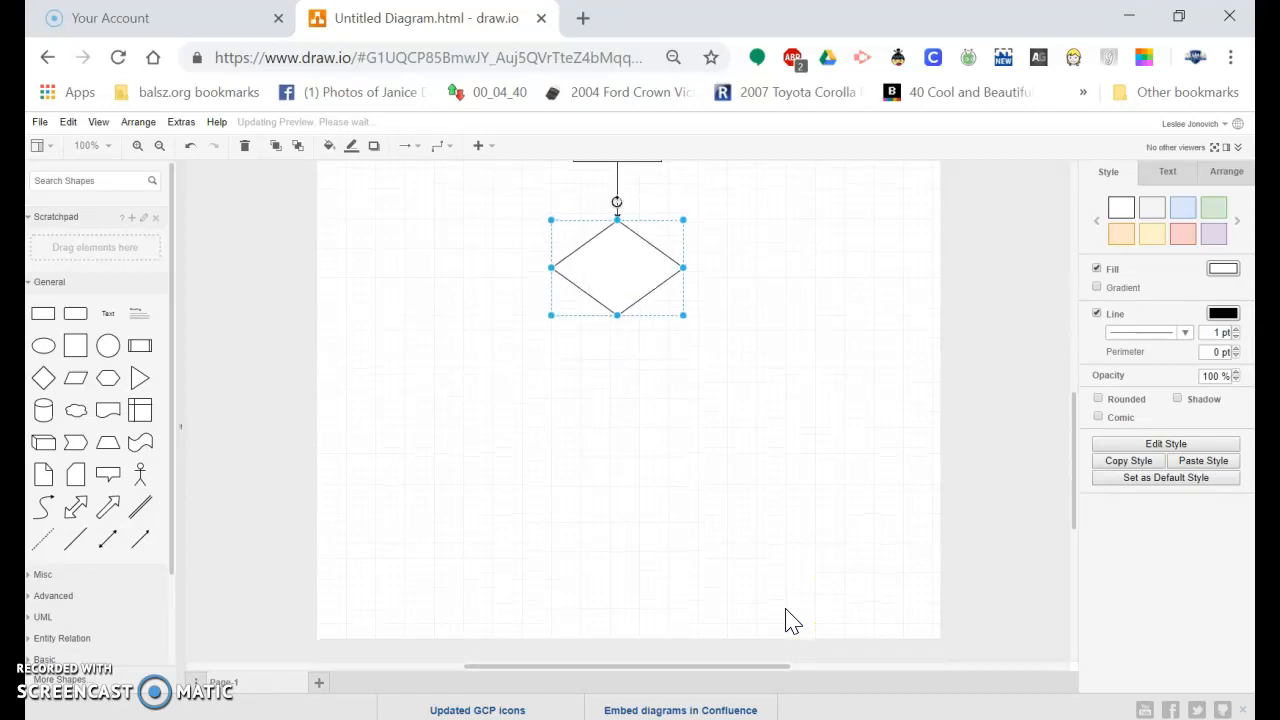
scroll(788, 620, "up", 4)
left_click(617, 493)
double_click(617, 493)
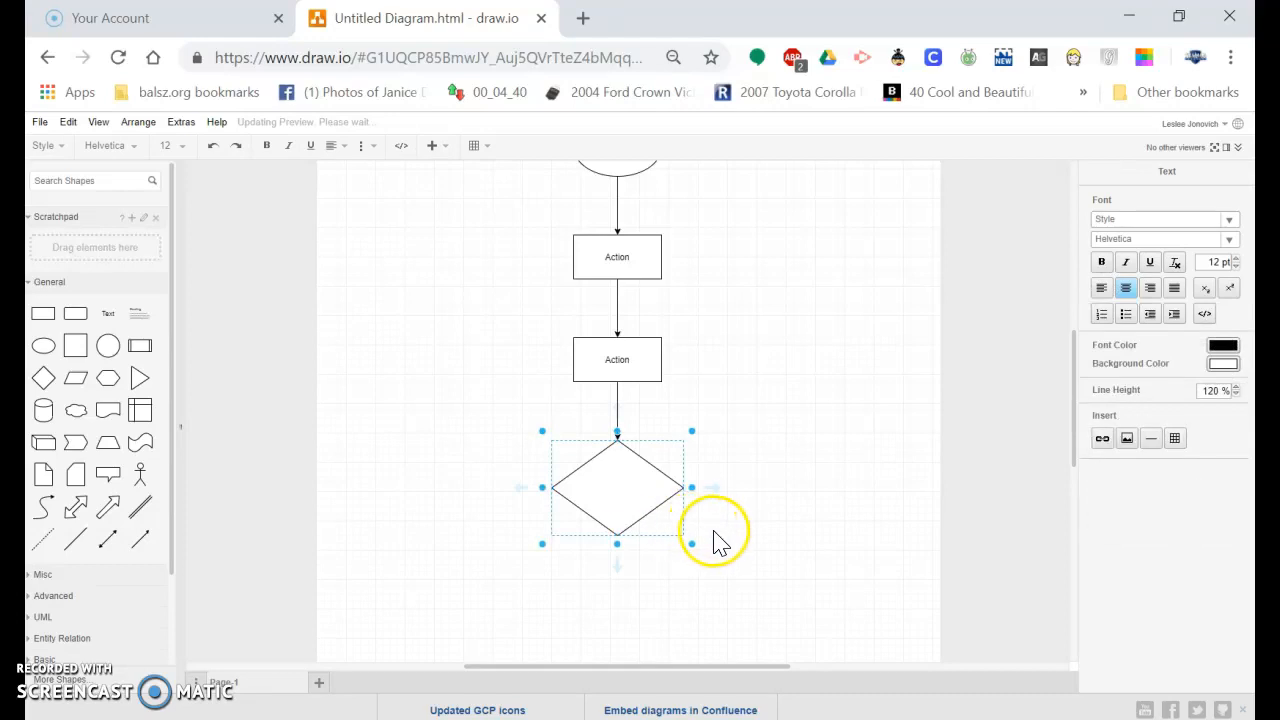